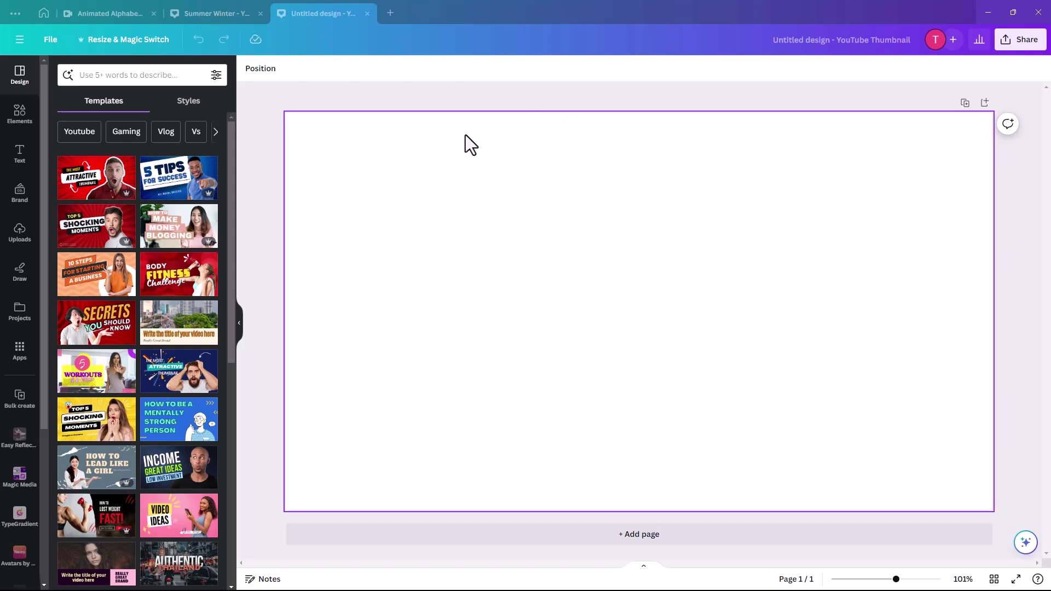
Search Elements photos for 'summer scene' and add the palm-beach sunset photo to page 1.
click(16, 114)
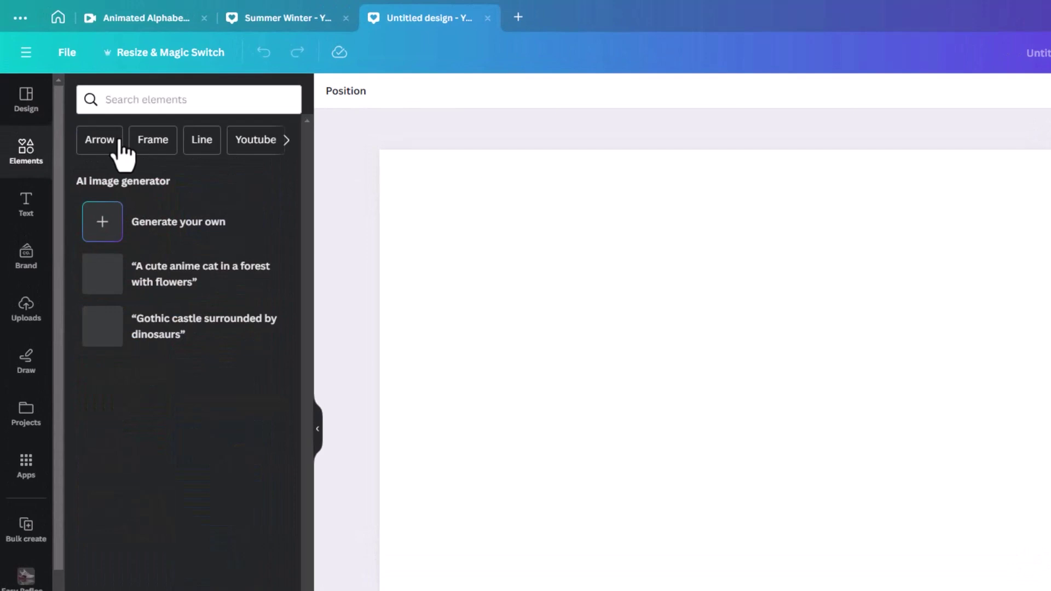
click(143, 107)
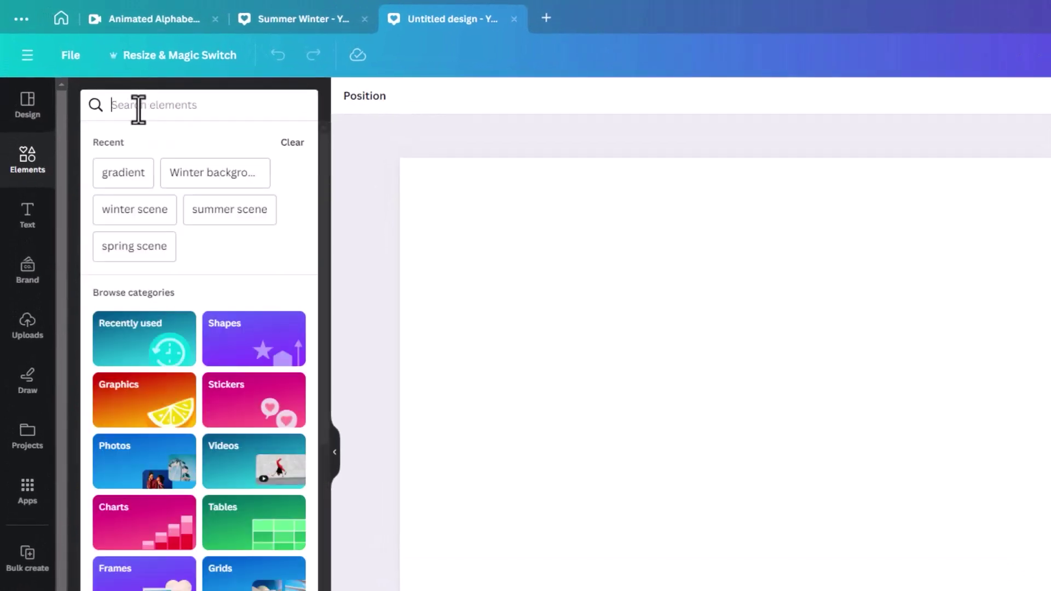
click(215, 218)
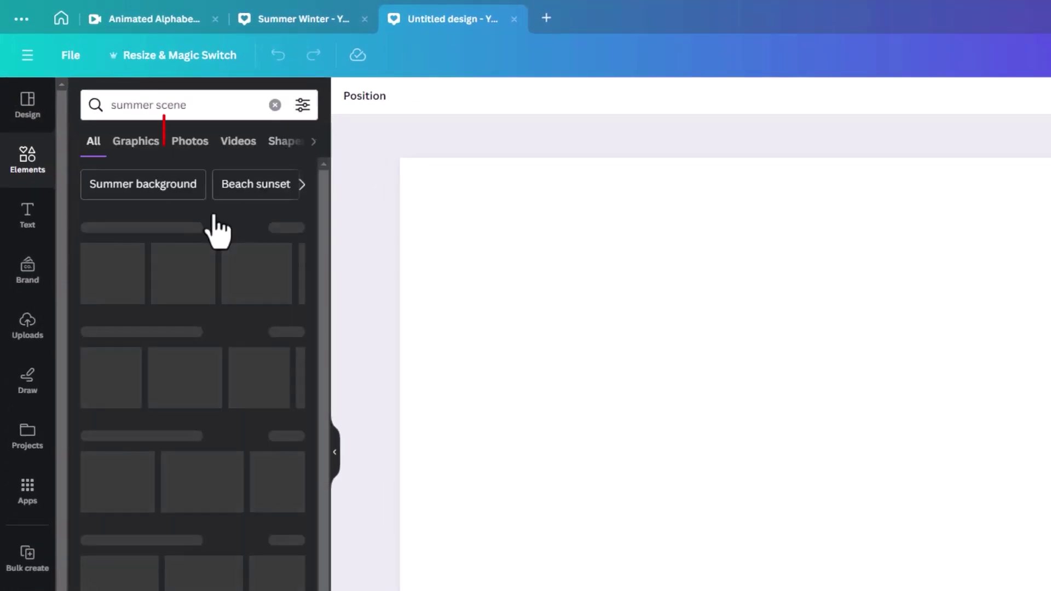
click(186, 148)
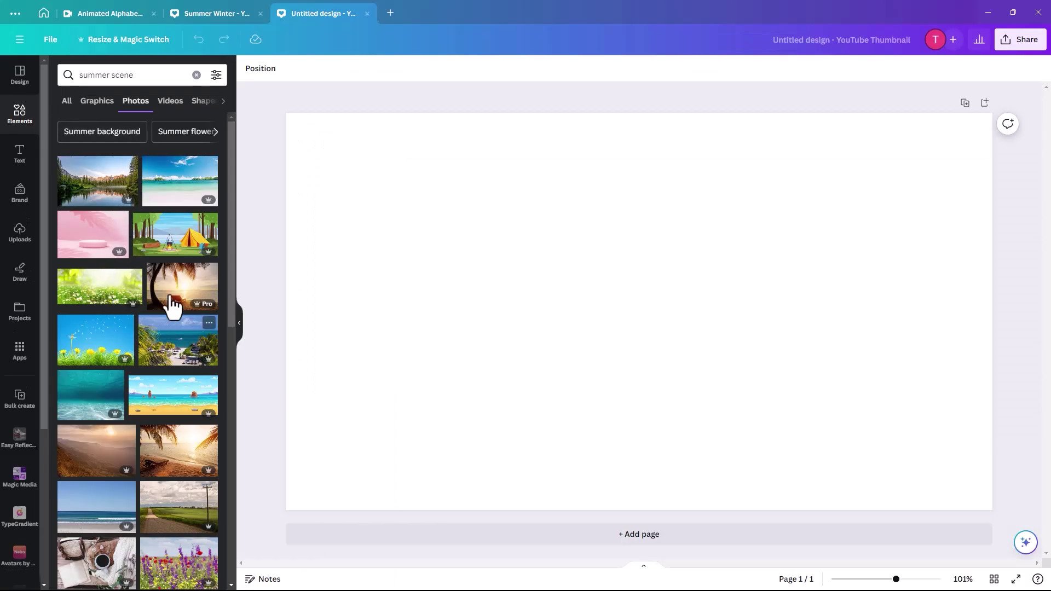
click(174, 296)
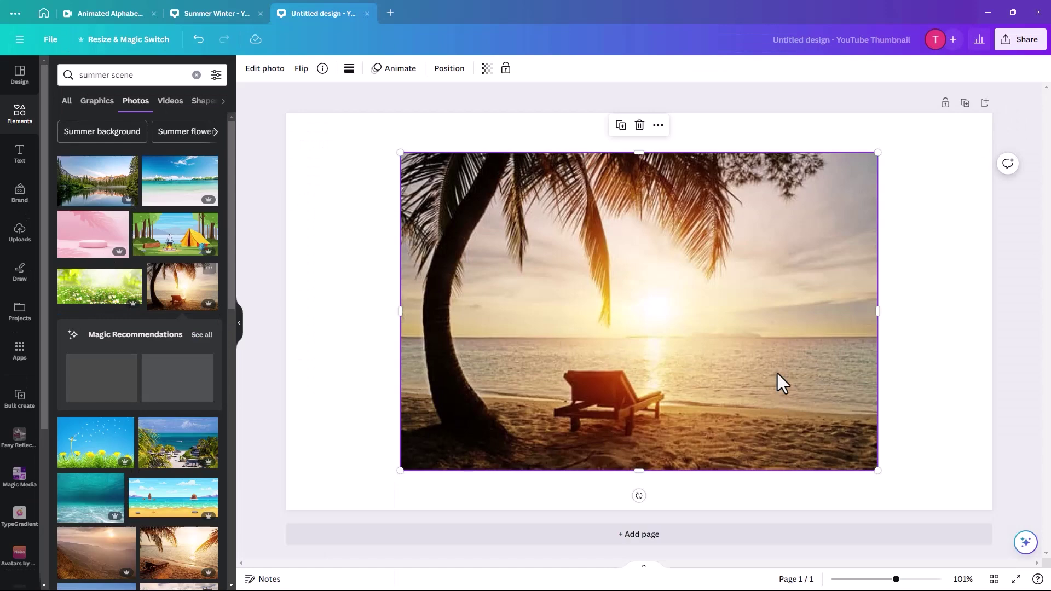
Move and enlarge the beach photo so it covers the whole page.
drag(544, 442, 425, 392)
drag(763, 432, 1029, 547)
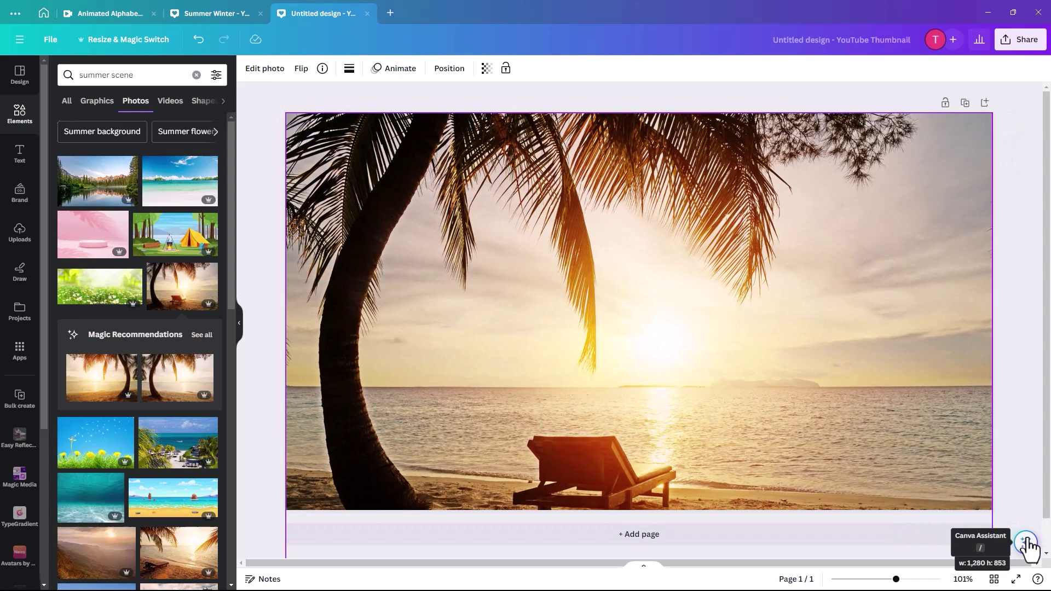
drag(439, 385, 437, 333)
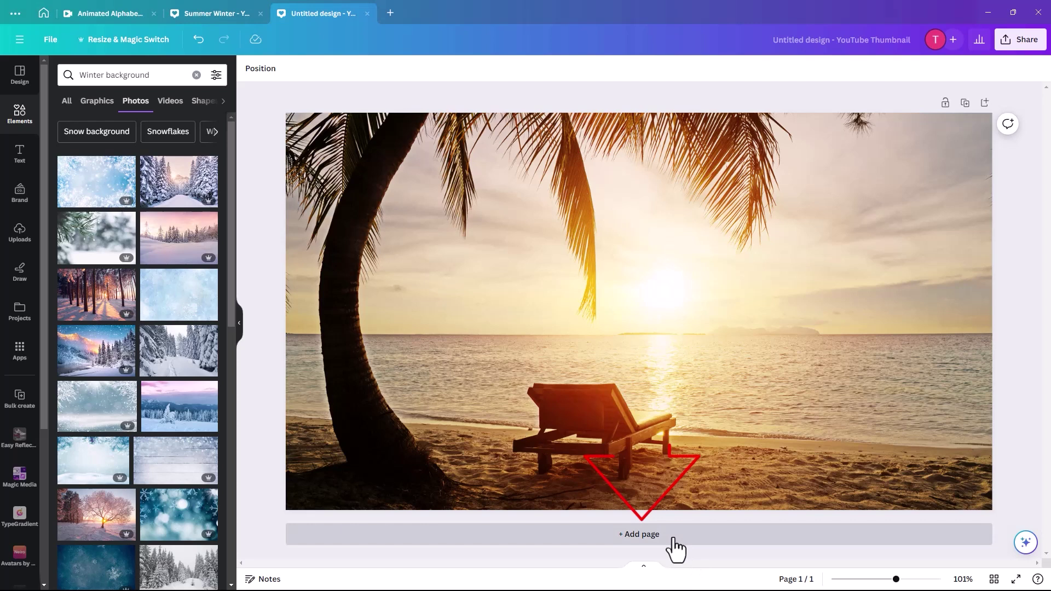
Add a second page and place the snowy mountain-lake photo on it, aligned to the right edge.
click(673, 535)
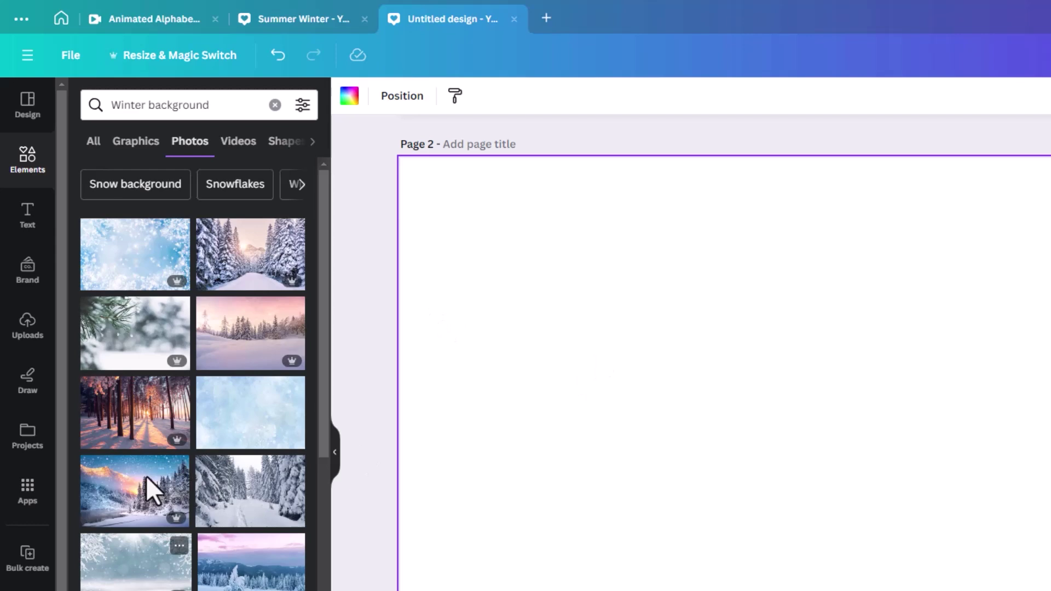
click(132, 500)
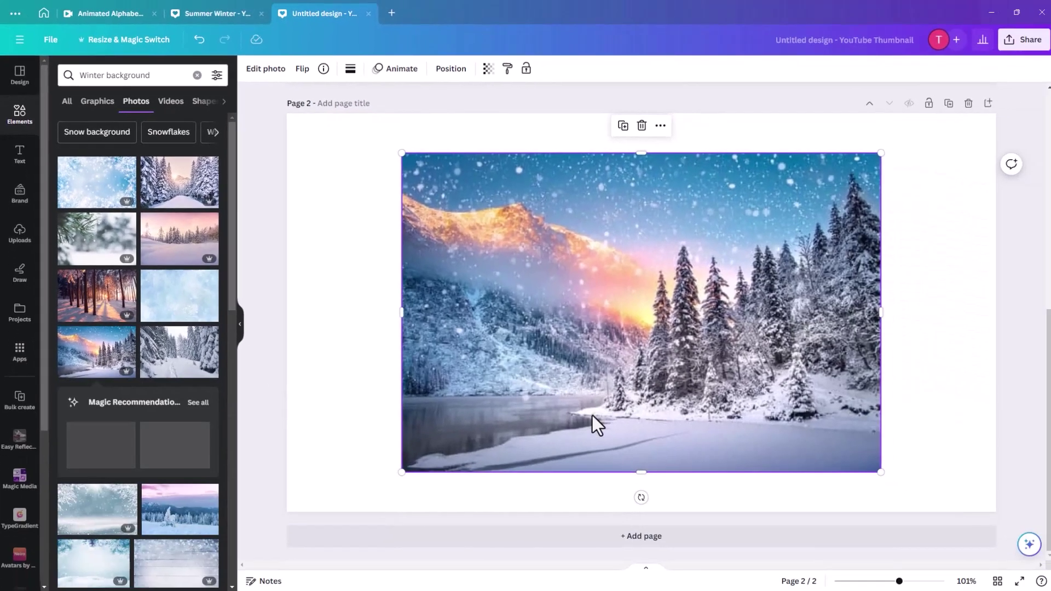
drag(740, 520, 840, 487)
drag(672, 389, 664, 383)
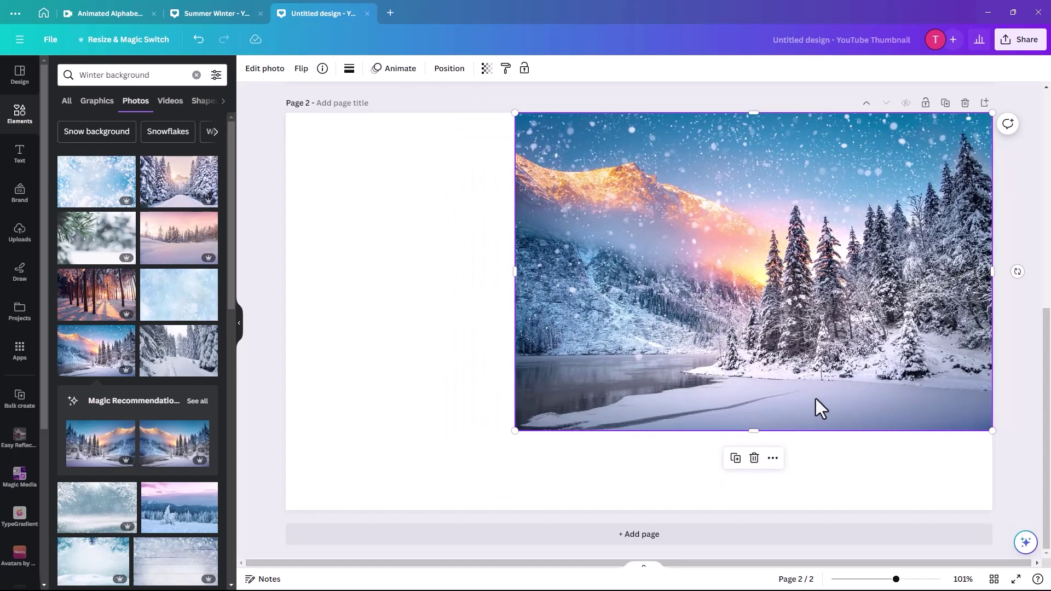
Enlarge and reposition the mountain-lake photo until it fills page 2 edge to edge.
scroll(406, 208, up, 5)
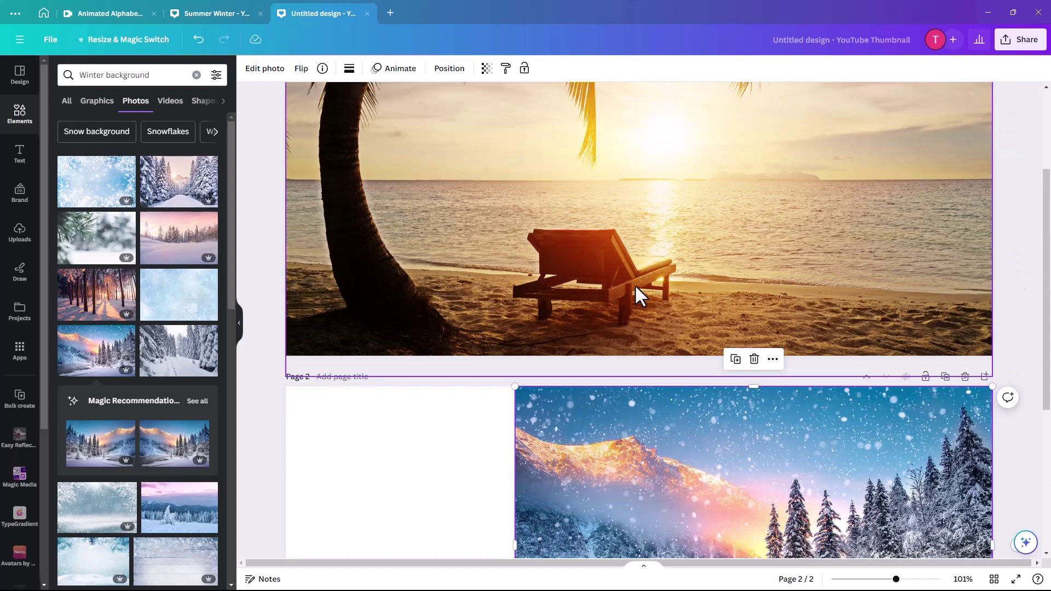
scroll(503, 353, down, 5)
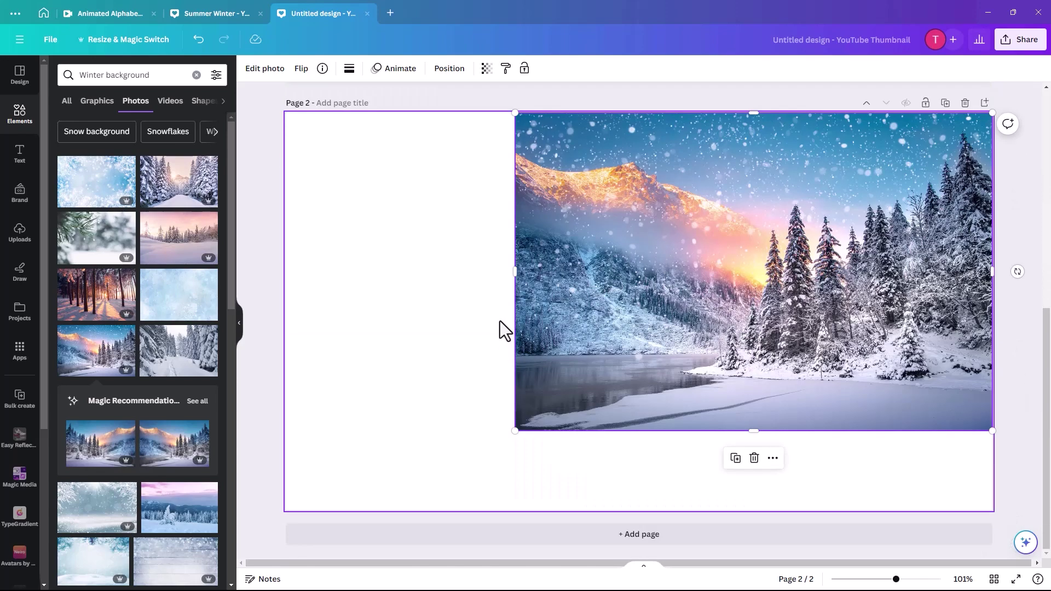
drag(515, 431, 256, 544)
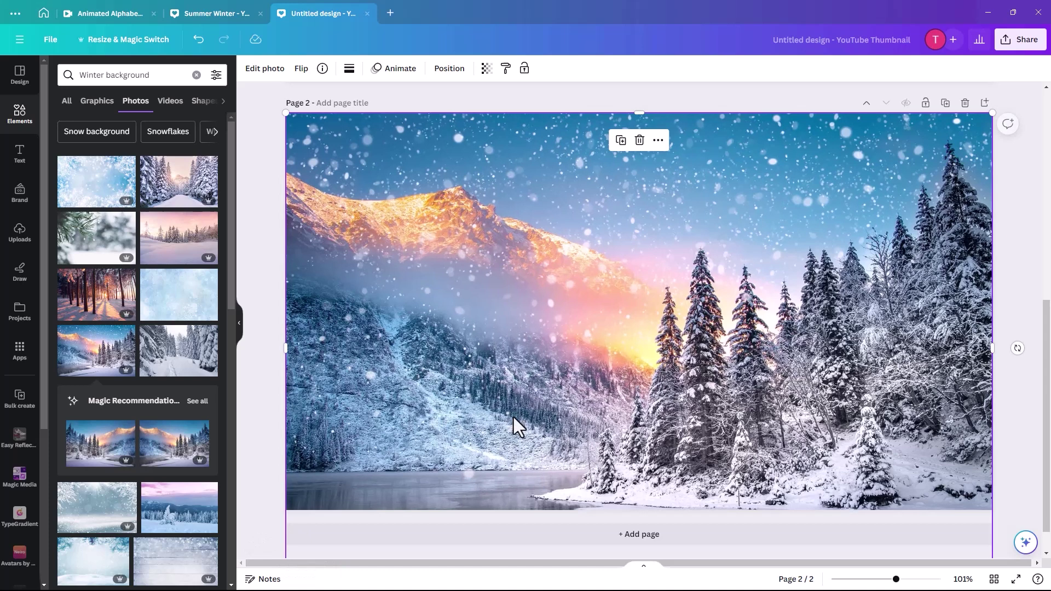
drag(590, 435, 585, 379)
drag(284, 528, 249, 573)
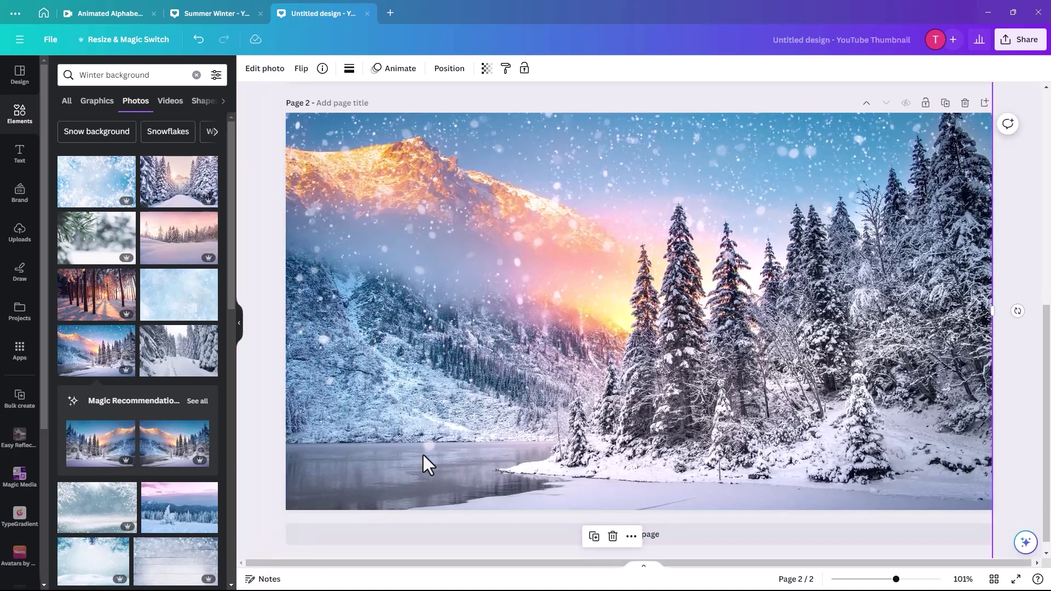
drag(427, 464, 466, 455)
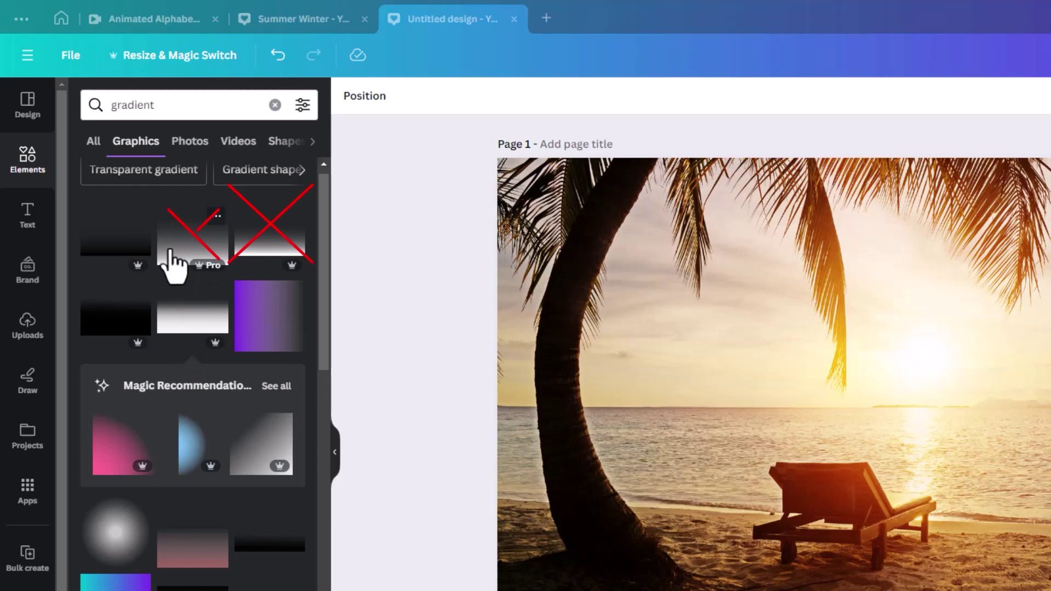
Add the white gradient graphic from the 'gradient' search onto the beach photo.
click(201, 323)
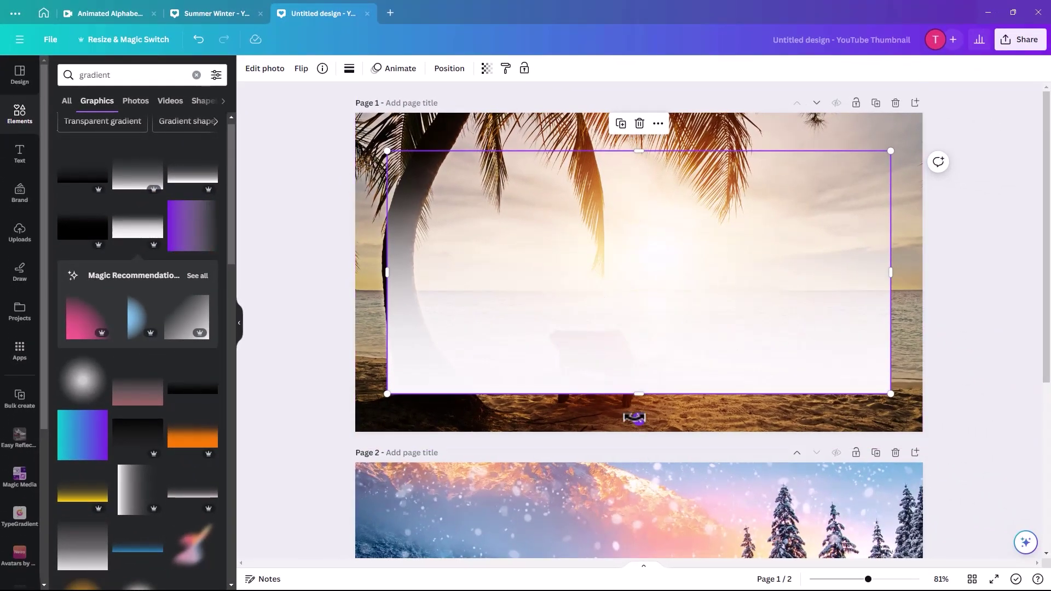
Rotate the white gradient to vertical and fit it to the full page height.
drag(639, 420, 726, 274)
drag(640, 518, 638, 432)
drag(629, 287, 624, 356)
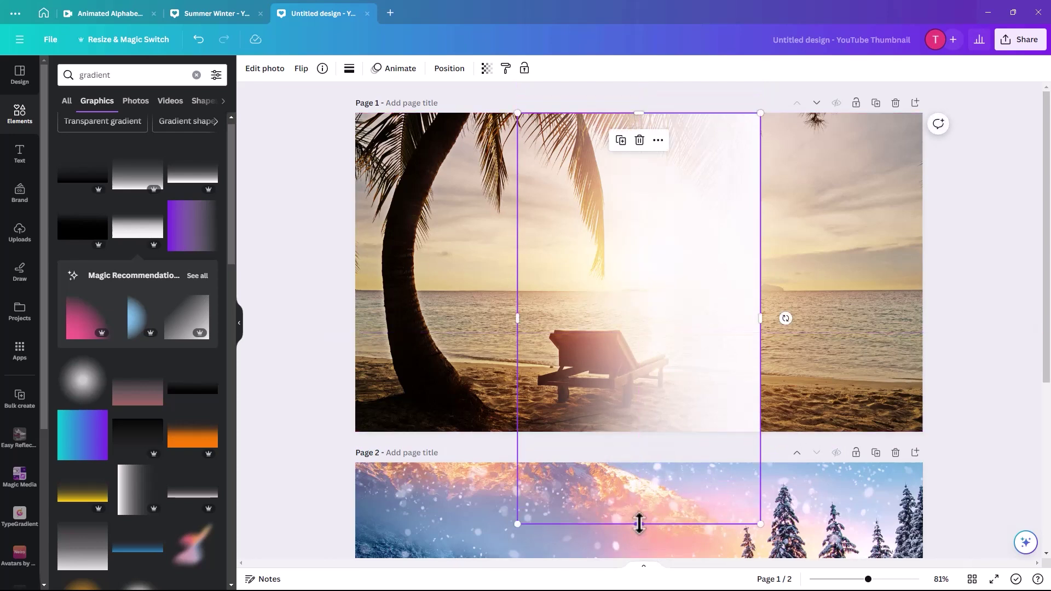
drag(639, 523, 639, 399)
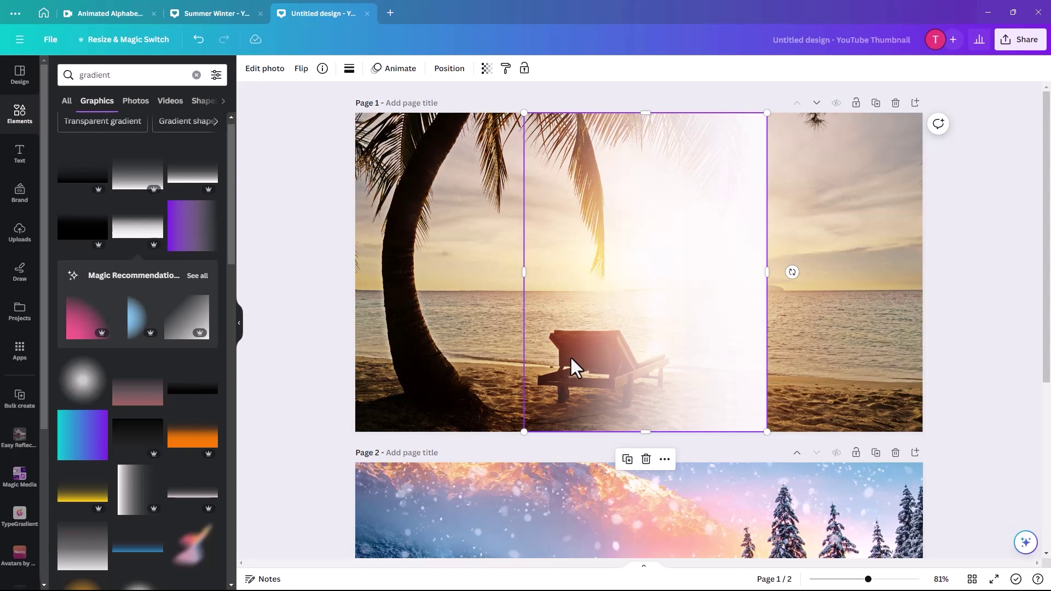
drag(567, 360, 568, 358)
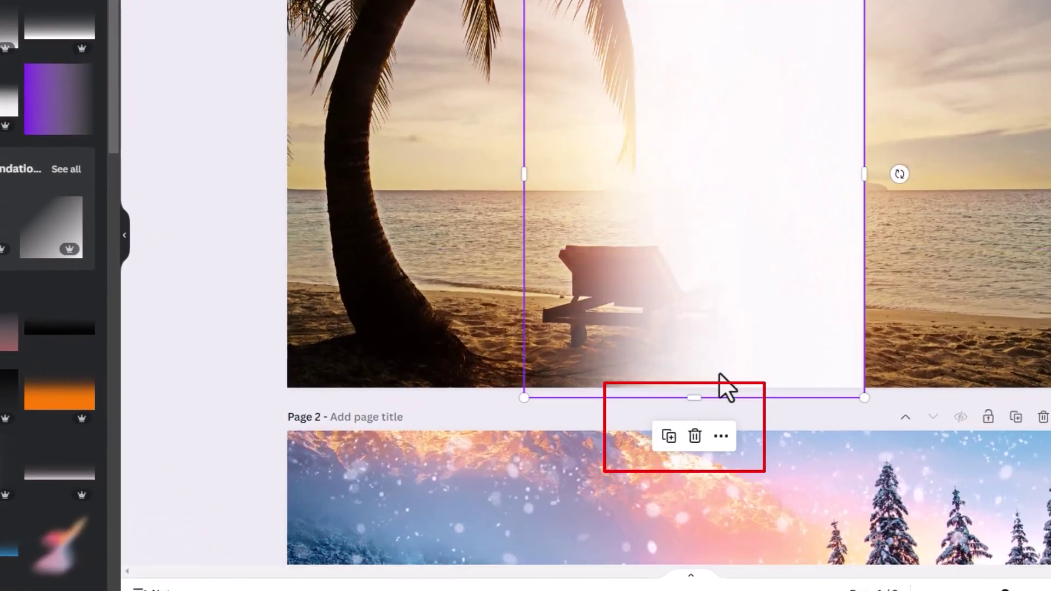
Move the gradient to the right side and add overlapping duplicates across the right portion.
drag(753, 364, 789, 357)
click(721, 427)
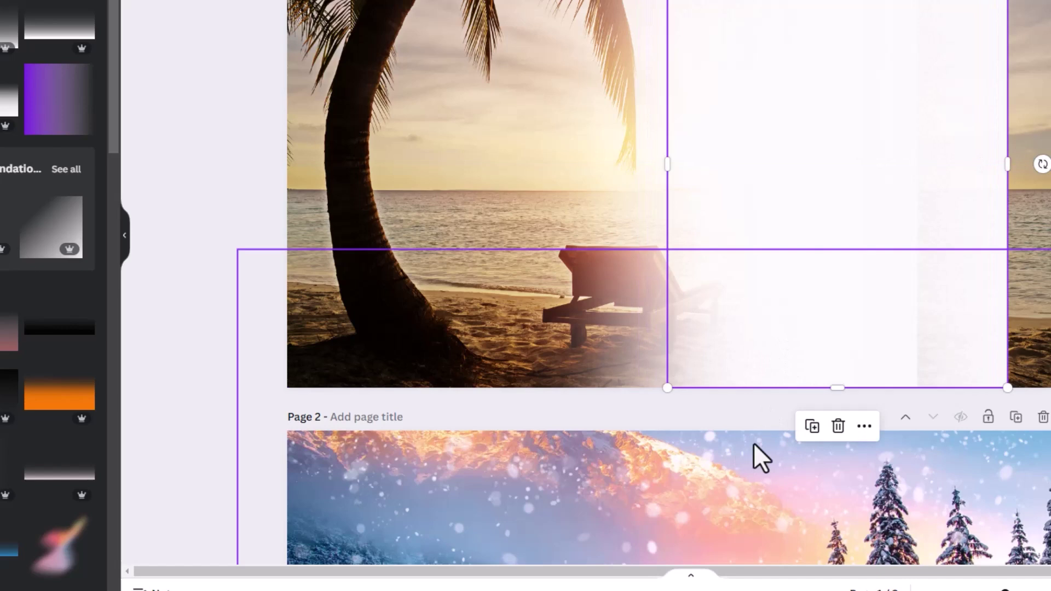
click(808, 426)
drag(852, 374, 783, 376)
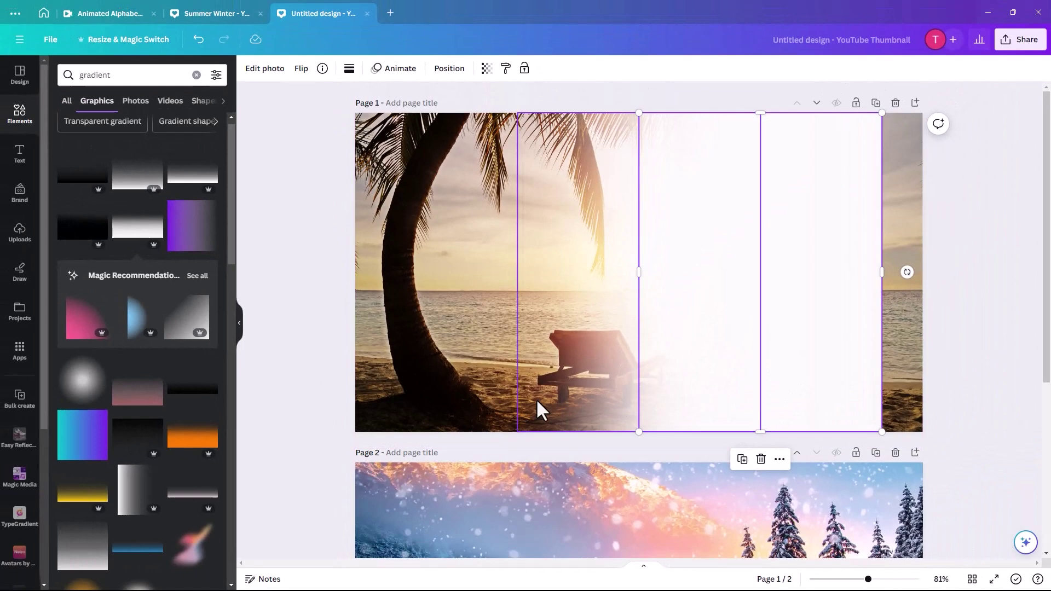
drag(550, 400, 664, 400)
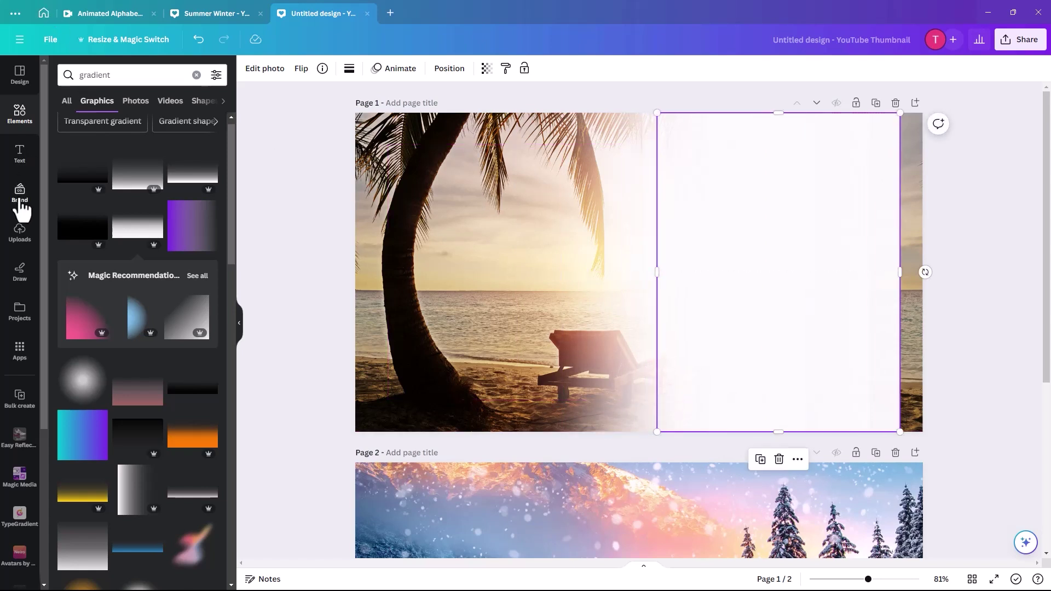
Add a square from Shapes and stretch it into a tall bar along page 1's right edge.
click(30, 127)
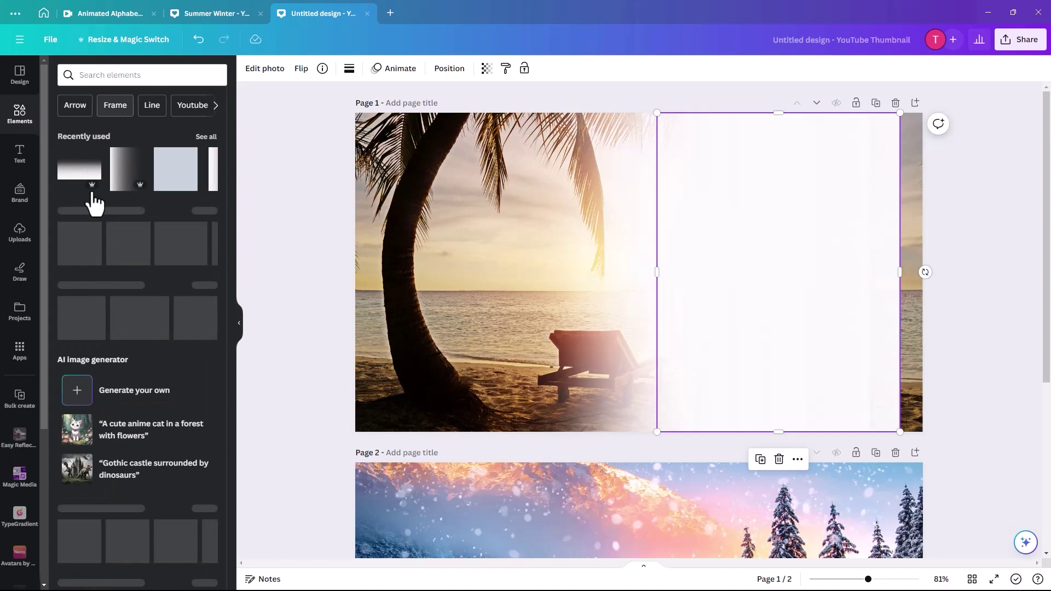
click(88, 75)
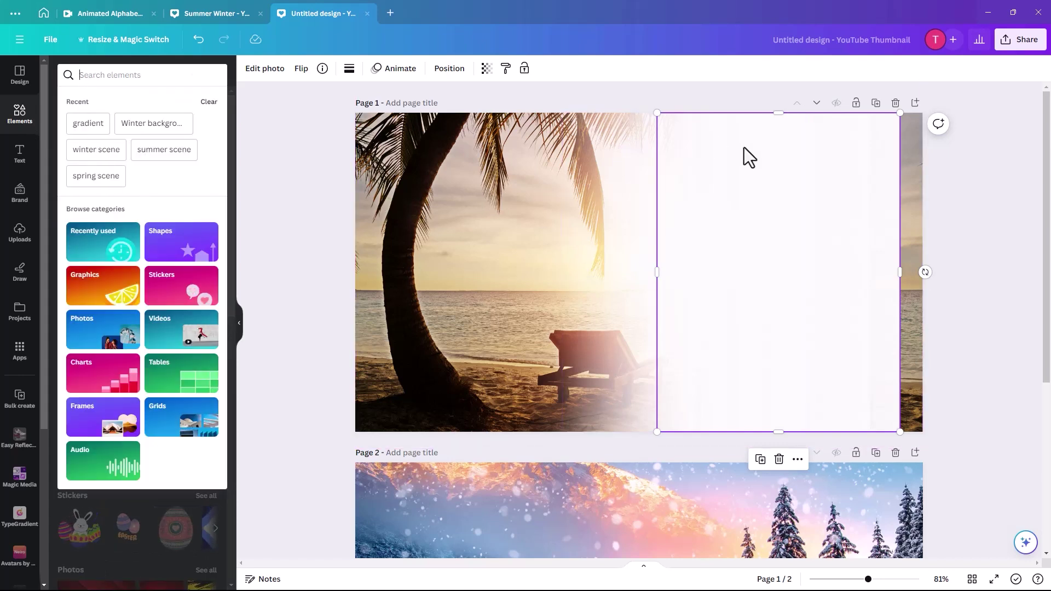
click(201, 249)
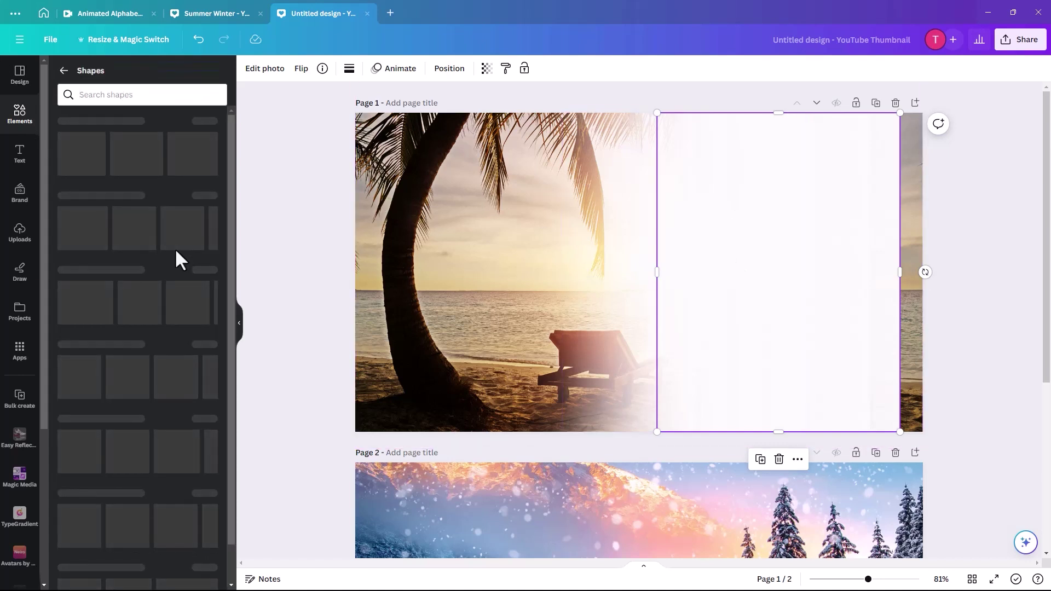
click(75, 350)
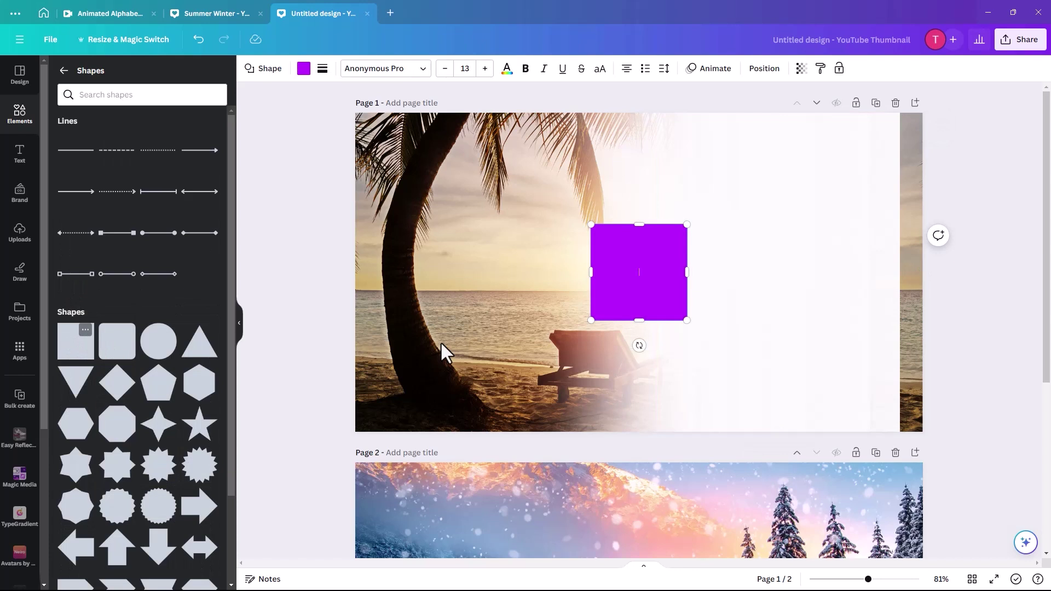
drag(626, 320, 894, 430)
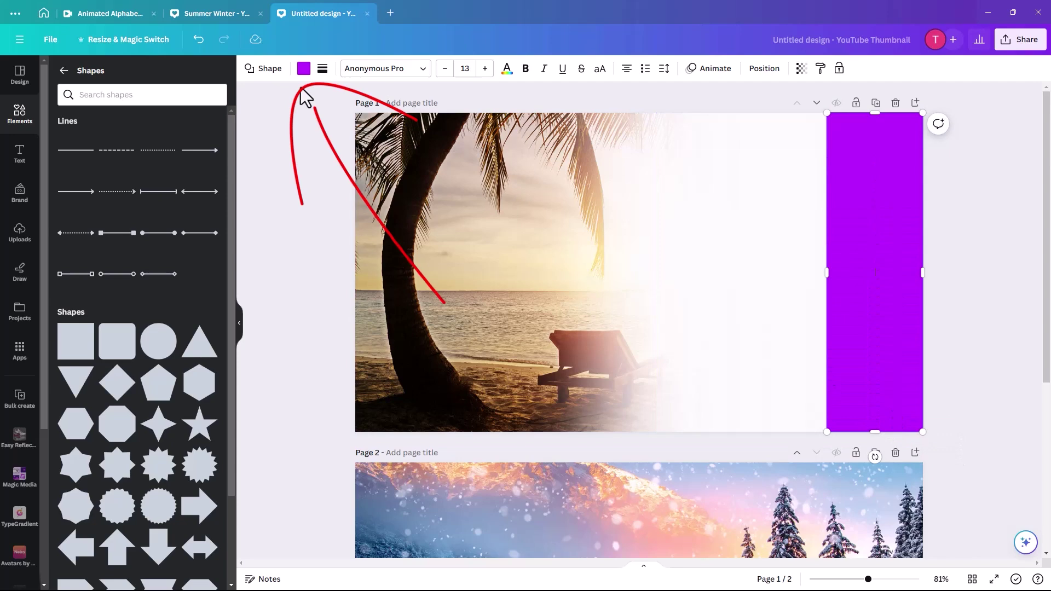
Fill the bar white, then marquee-select all the white bars over the photo.
click(303, 70)
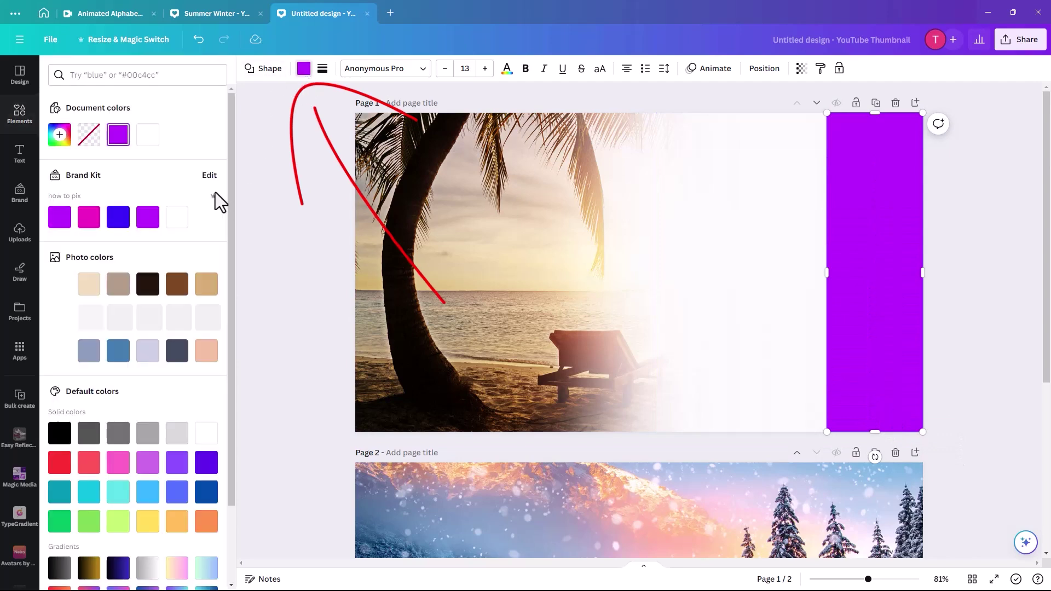
click(147, 134)
click(300, 202)
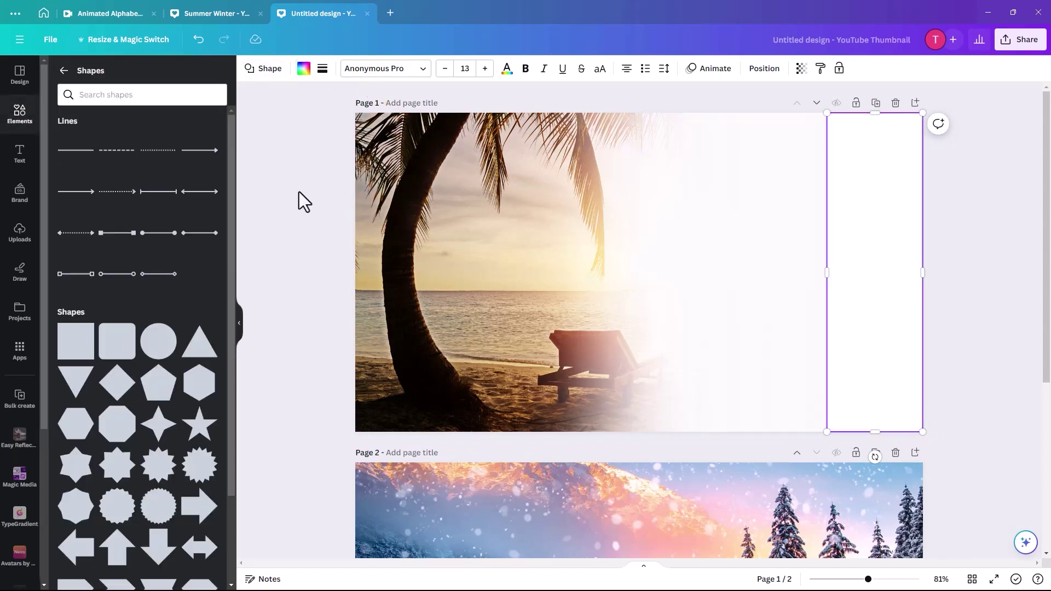
drag(963, 226, 486, 252)
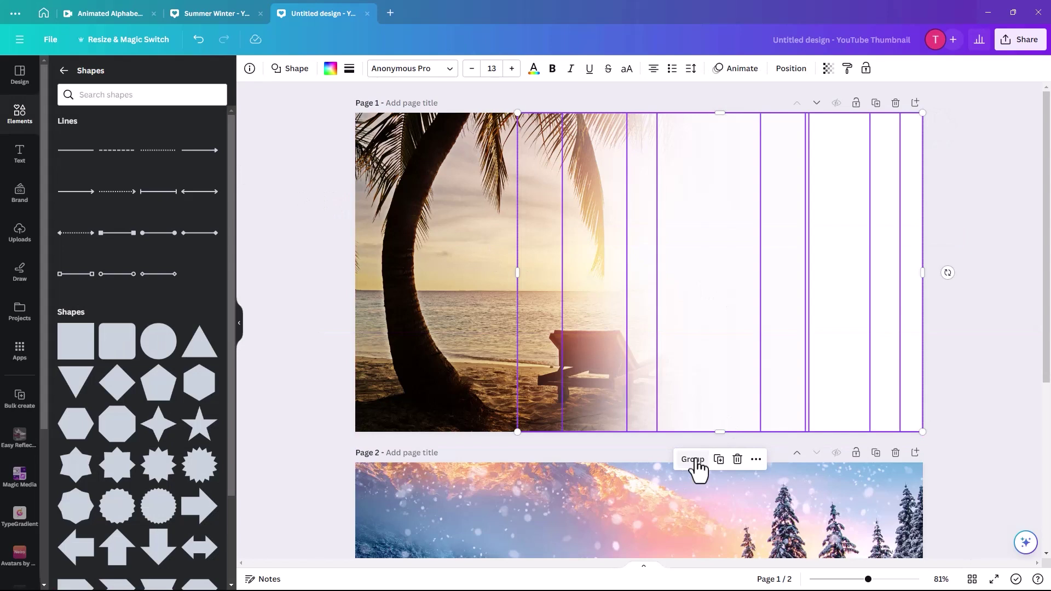
Group the white bars with Ctrl+G and paste a copy of the group onto page 2.
key(ctrl+g)
right_click(824, 271)
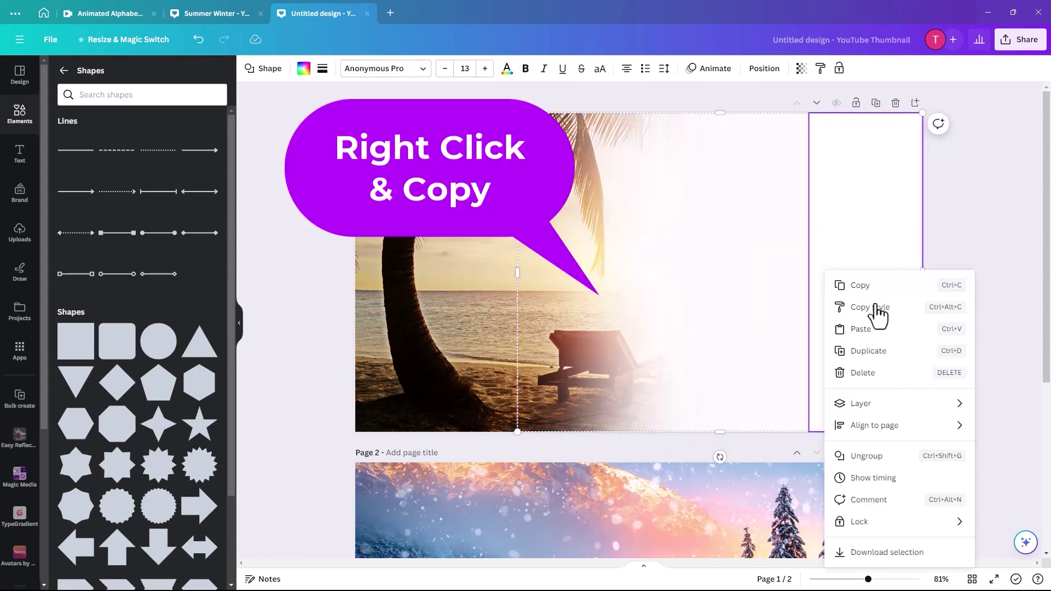
click(874, 289)
click(980, 284)
scroll(976, 285, down, 5)
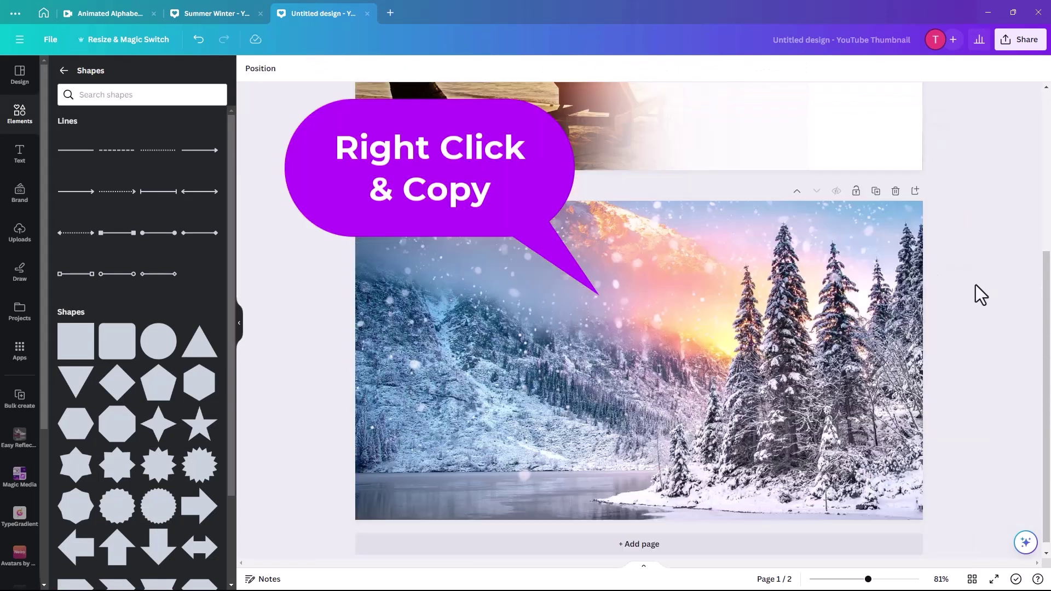
right_click(513, 323)
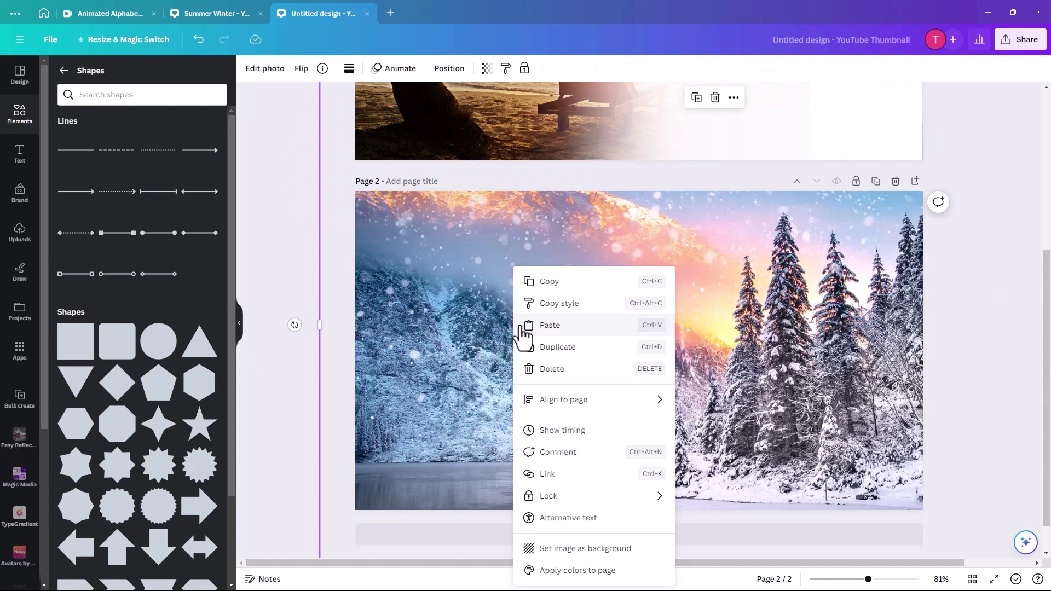
click(560, 324)
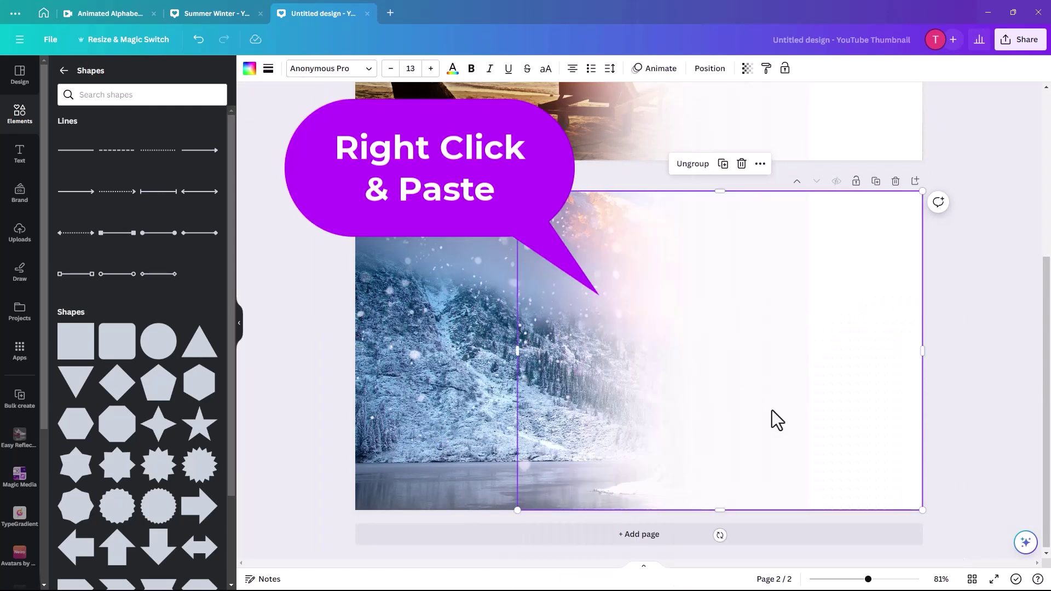
Rotate the pasted fade group 180° and align it flush with page 2's left edge.
drag(720, 535, 734, 311)
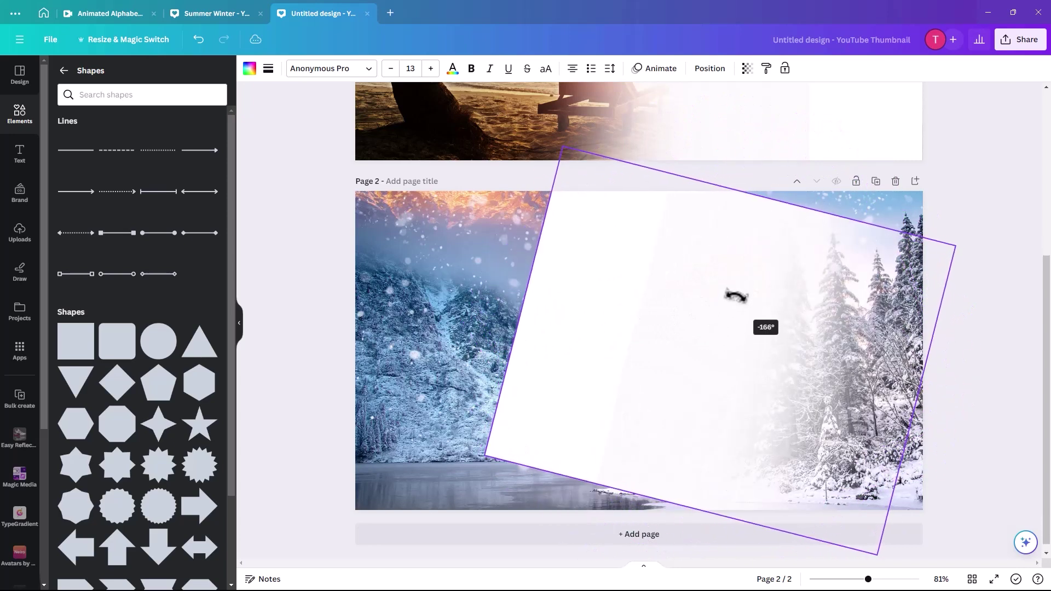
mouse_move(737, 296)
mouse_down()
mouse_move(706, 310)
mouse_move(718, 301)
mouse_move(723, 310)
mouse_up()
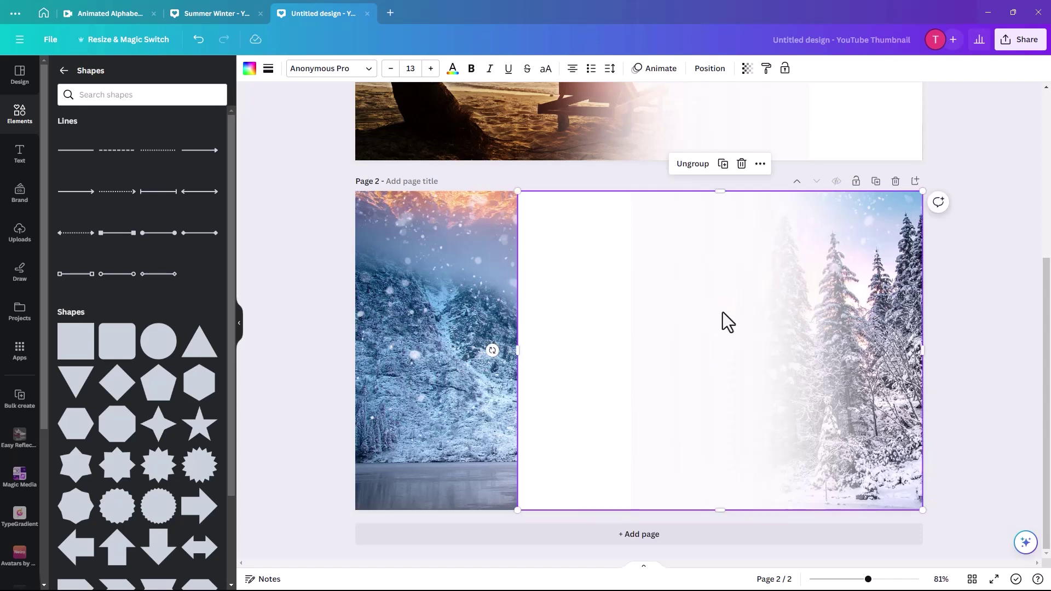
drag(720, 357, 561, 355)
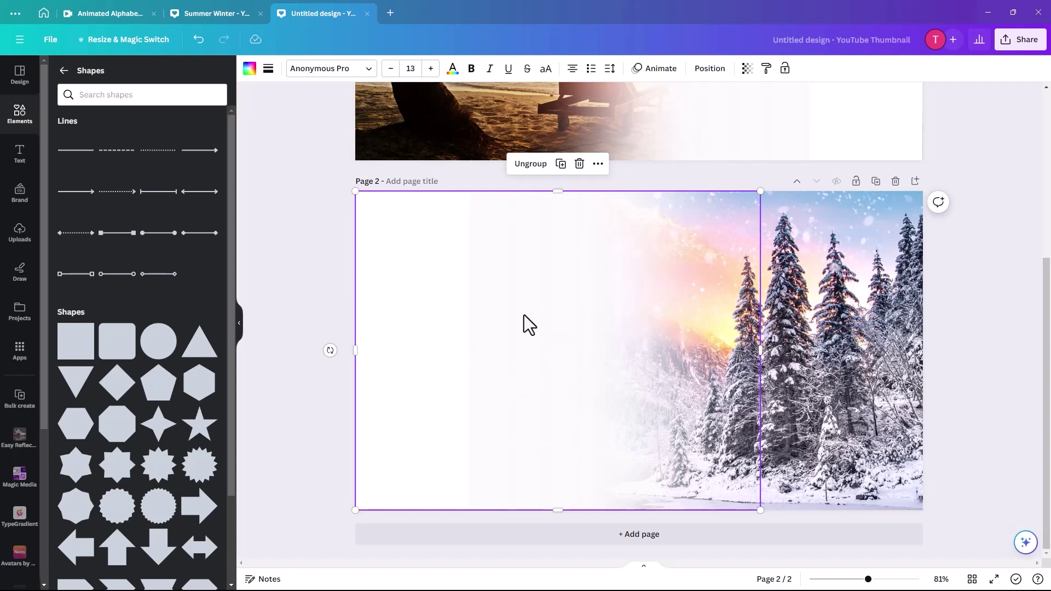
drag(524, 316, 558, 314)
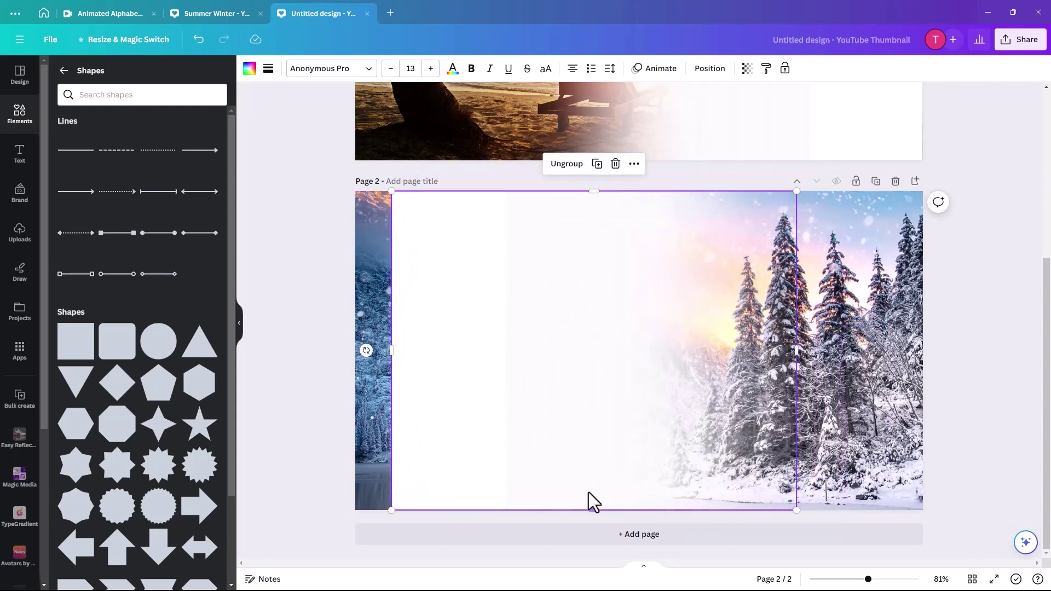
drag(366, 351, 345, 353)
drag(502, 336, 466, 337)
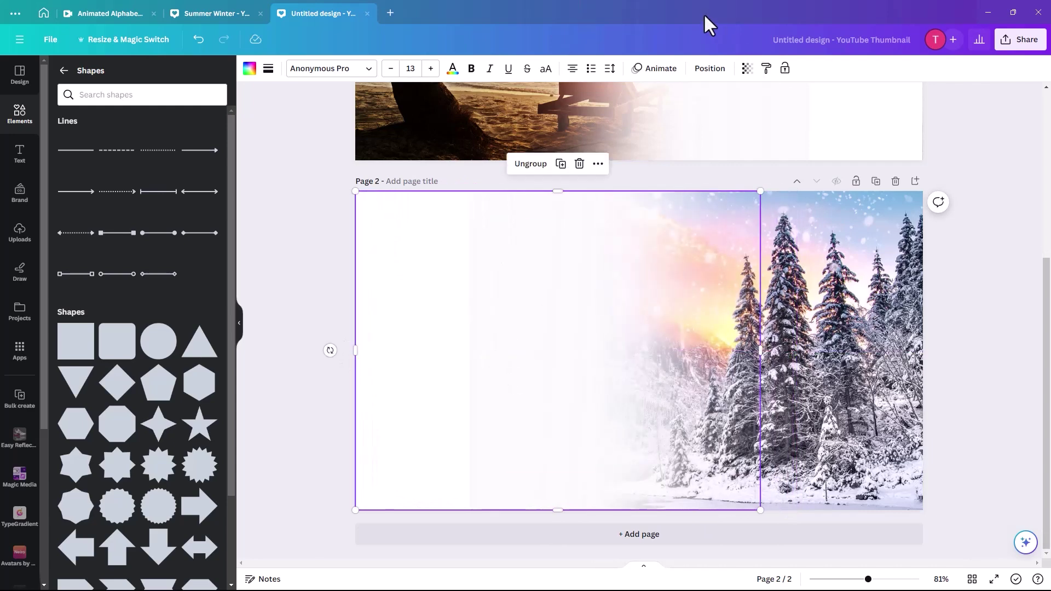
Download page 1 alone as a 1,280 × 720 PNG.
scroll(452, 82, down, 5)
click(452, 84)
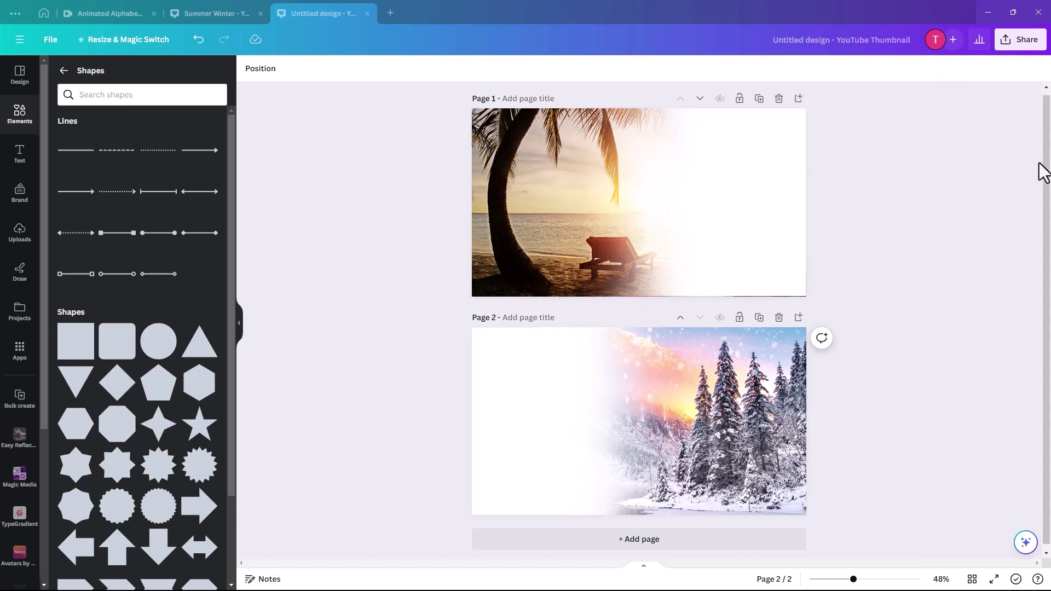
click(1014, 44)
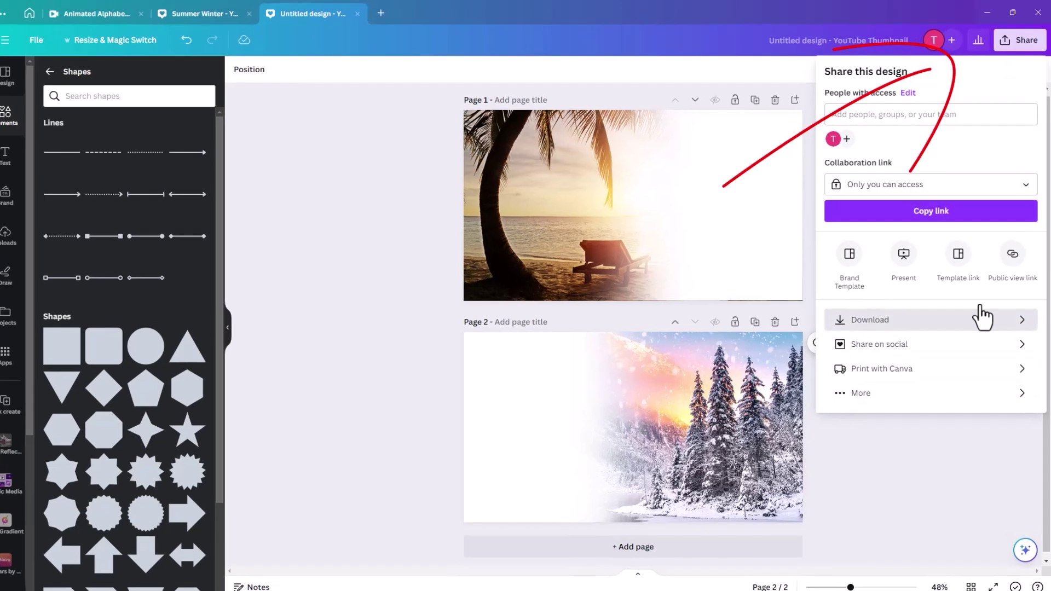
click(870, 317)
click(1017, 336)
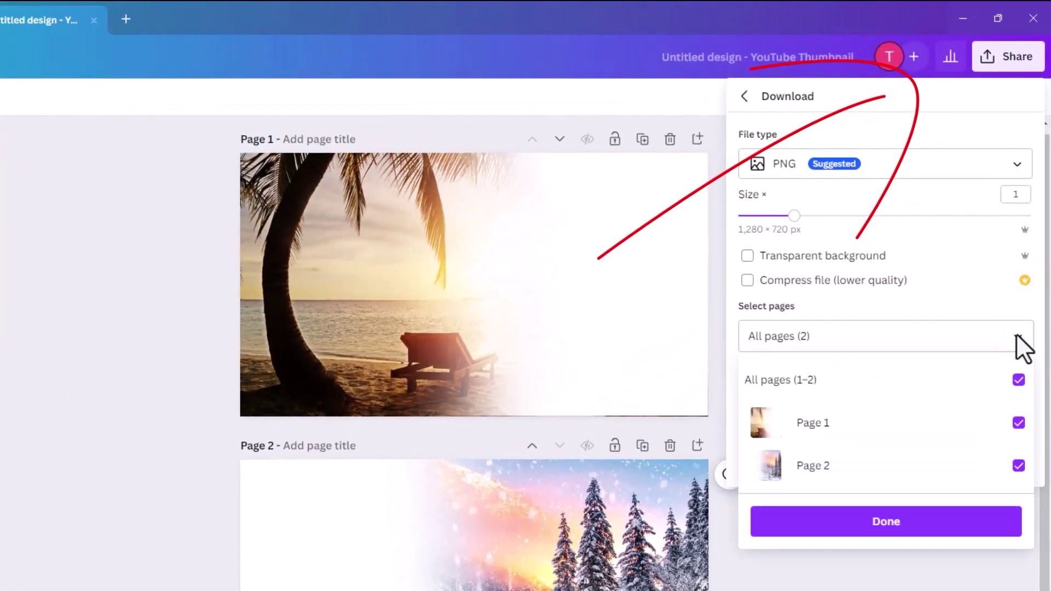
click(1019, 380)
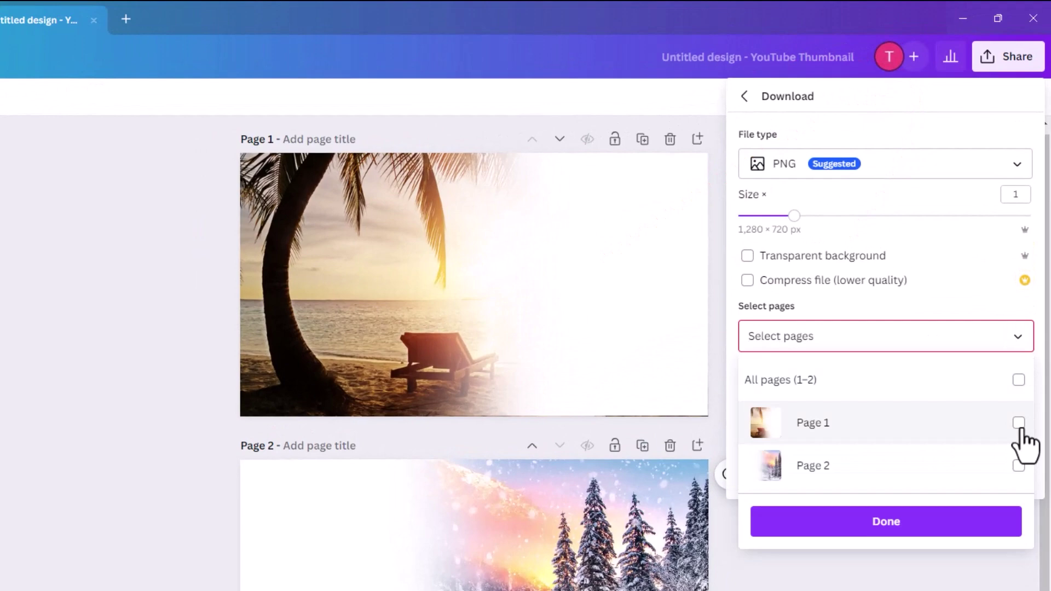
click(1019, 423)
click(953, 540)
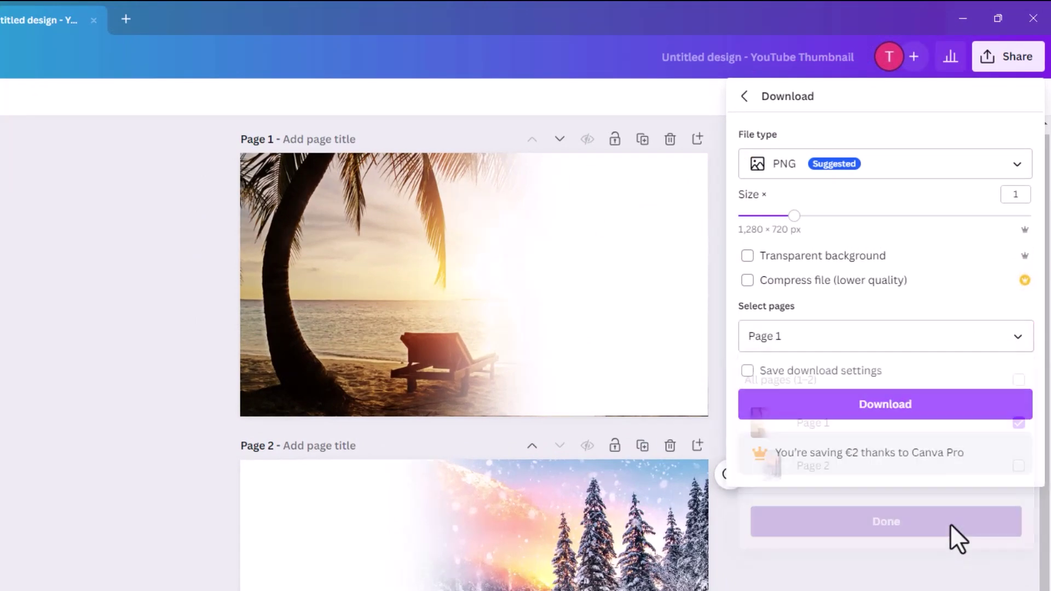
click(909, 417)
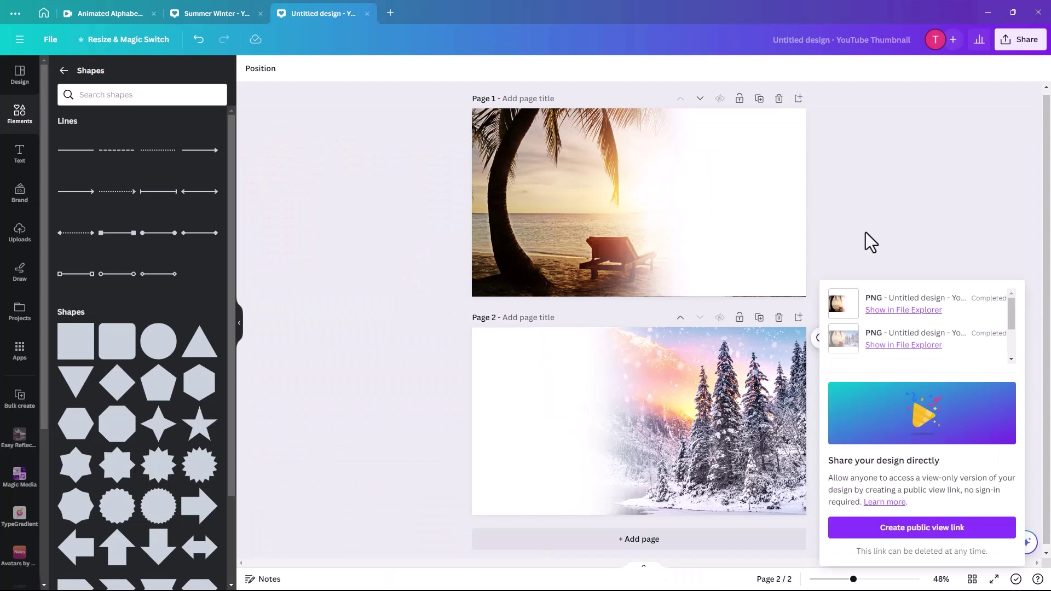
click(866, 233)
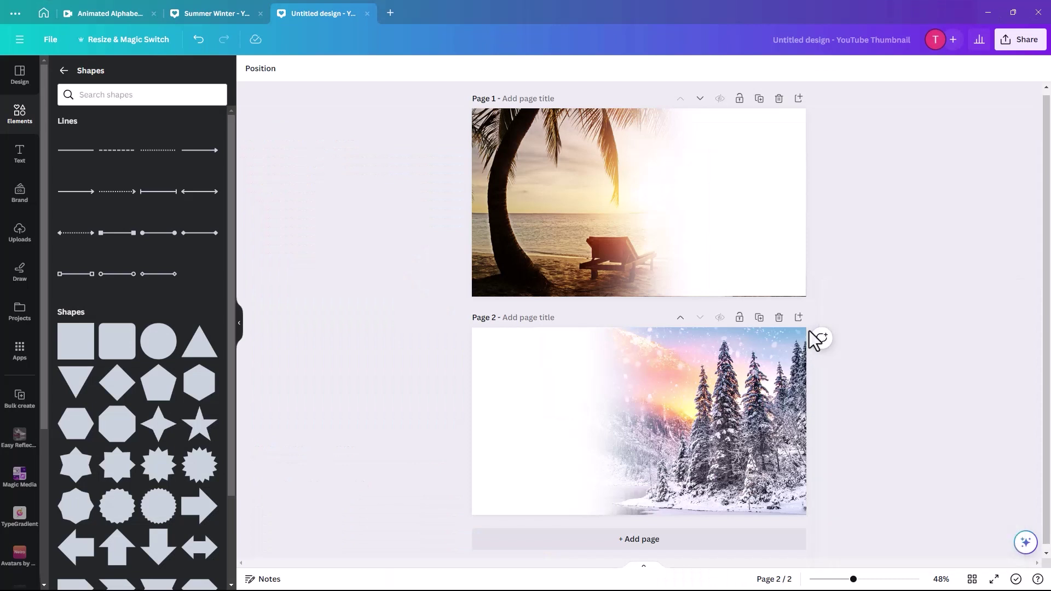
Download page 2 alone as a 1,280 × 720 PNG.
click(1019, 44)
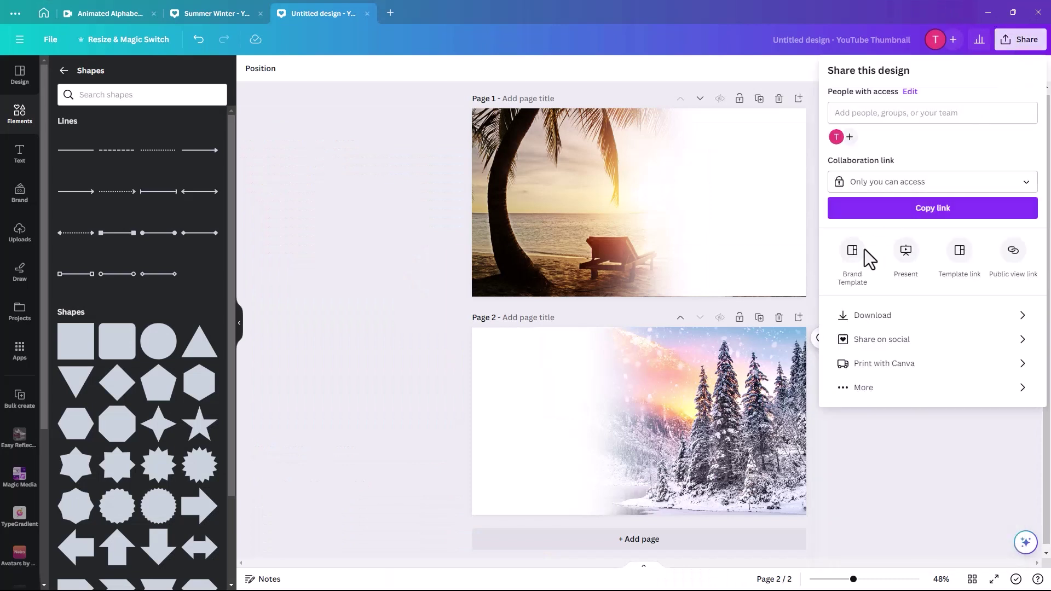
click(930, 316)
click(1027, 240)
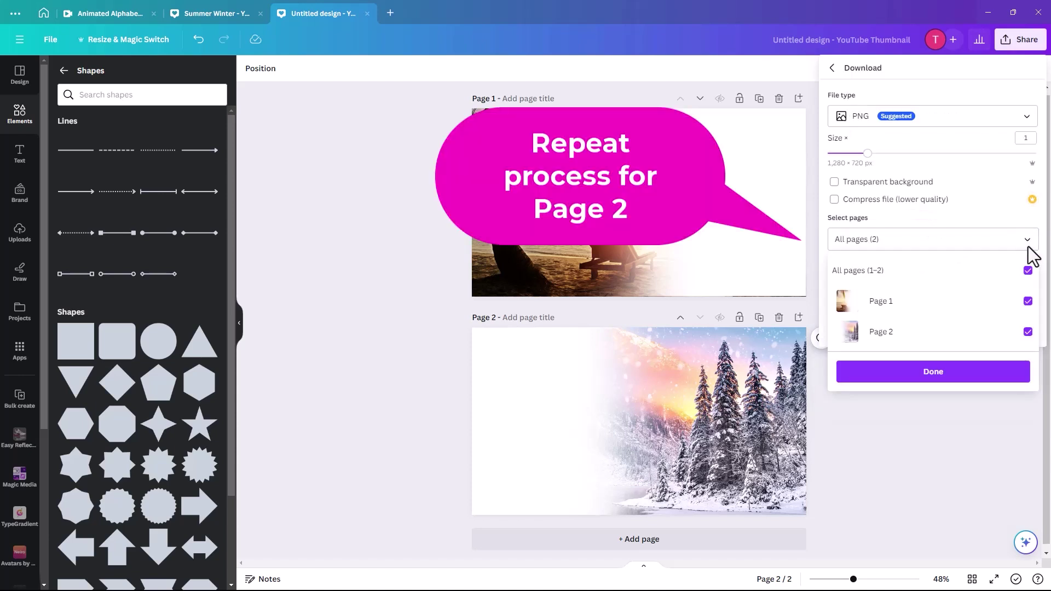
click(1028, 271)
click(1028, 332)
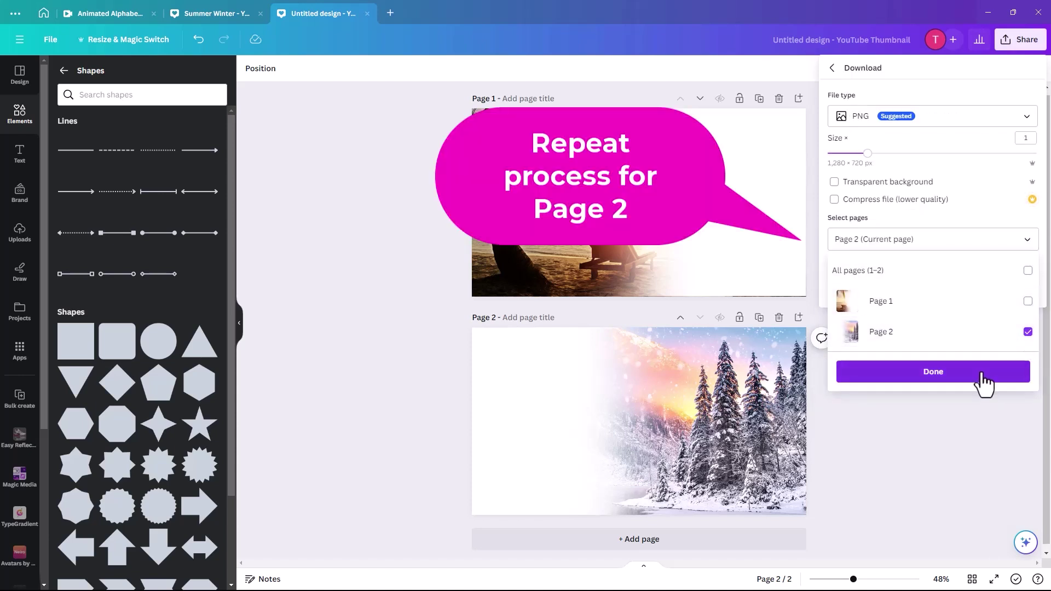
click(976, 378)
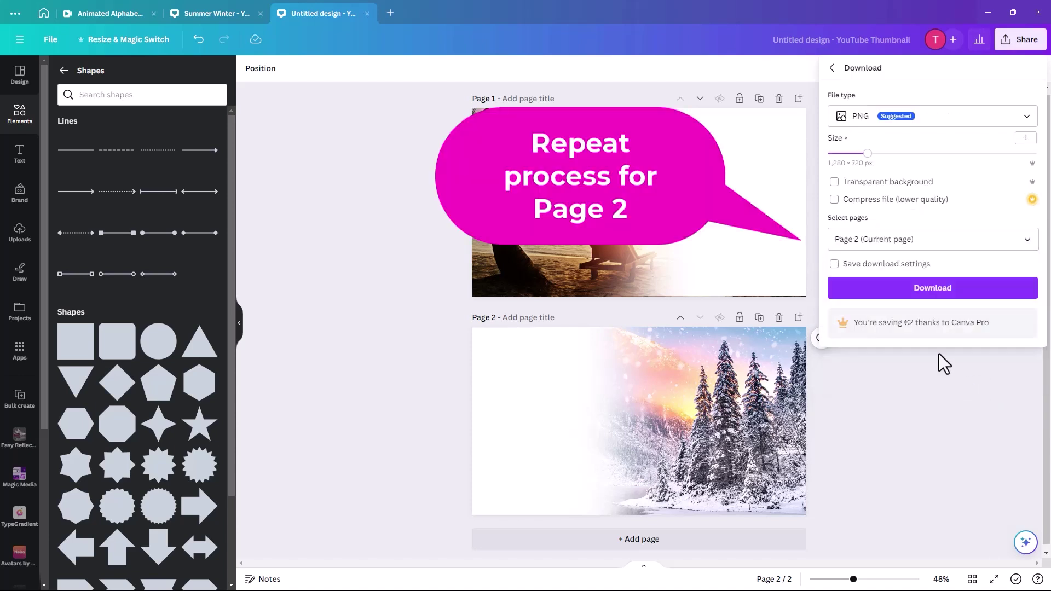
click(931, 297)
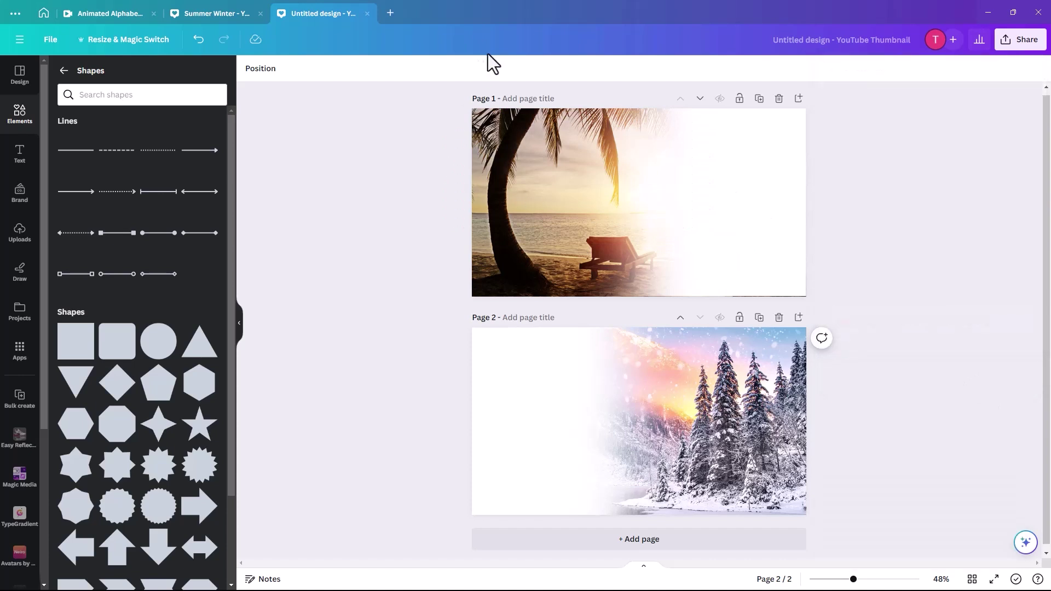
Add page 3, zoom to about 100%, and fill it with the winter forest upload.
click(633, 542)
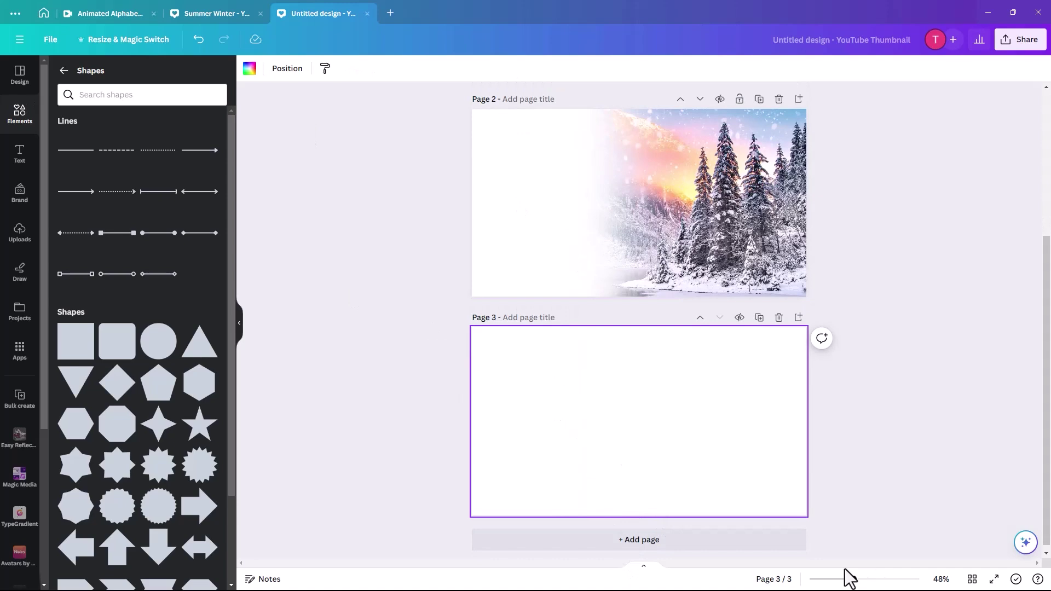
drag(854, 579, 875, 580)
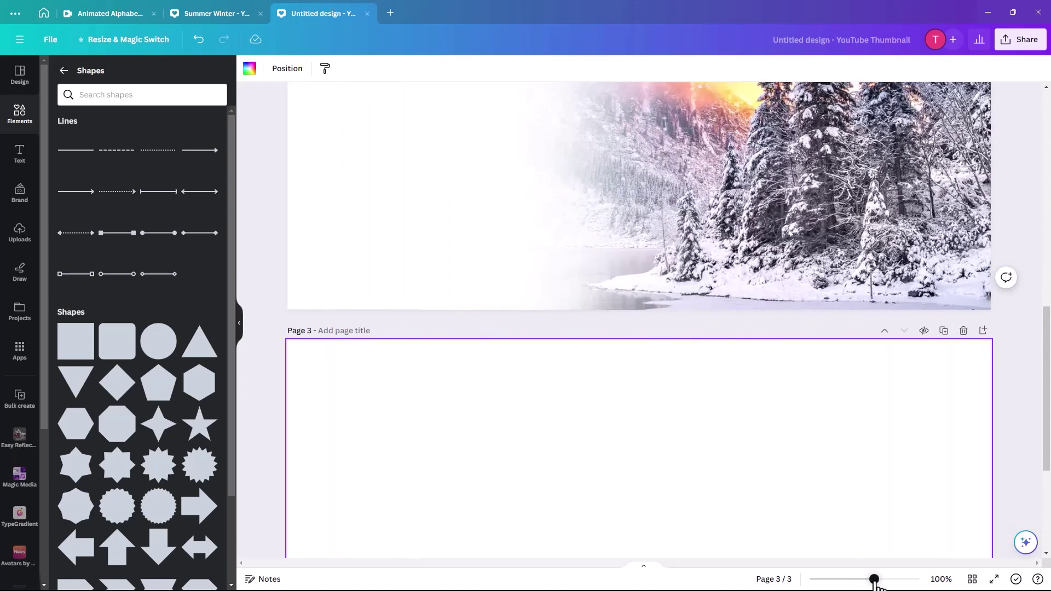
scroll(784, 466, down, 4)
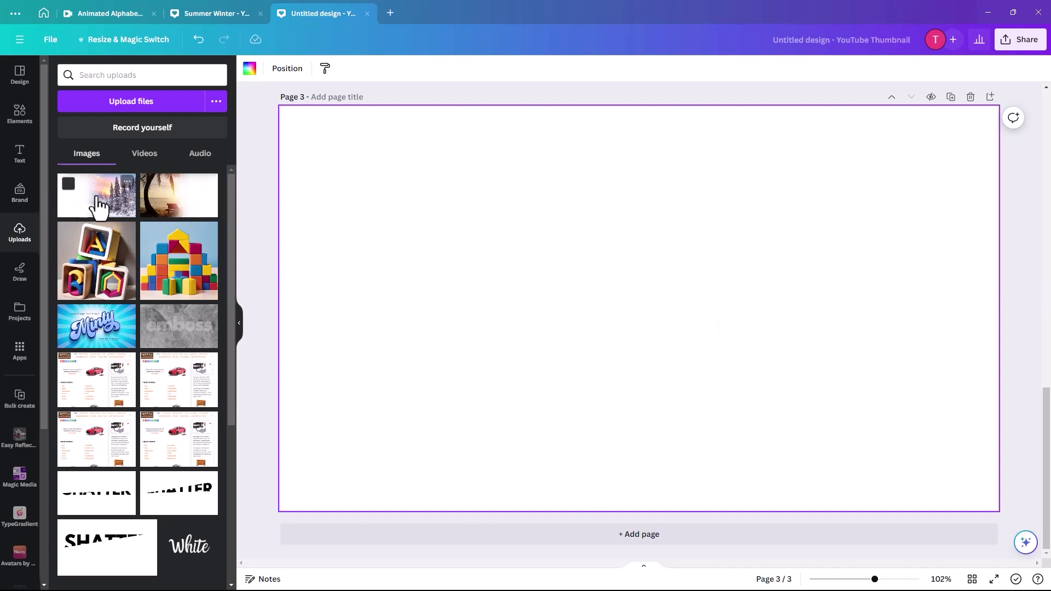
click(121, 209)
drag(589, 283, 701, 219)
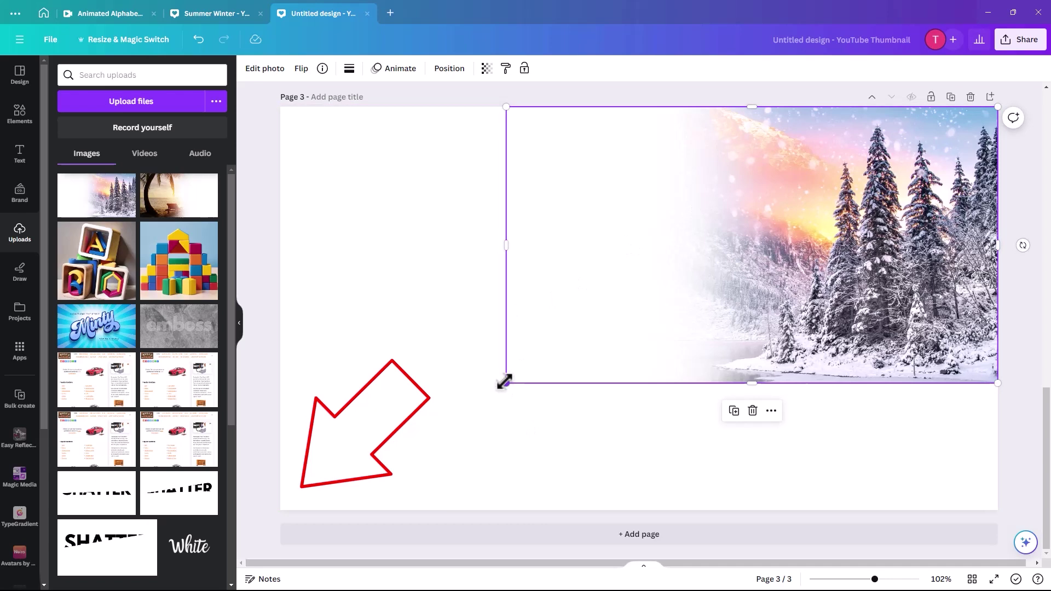
drag(503, 382, 281, 511)
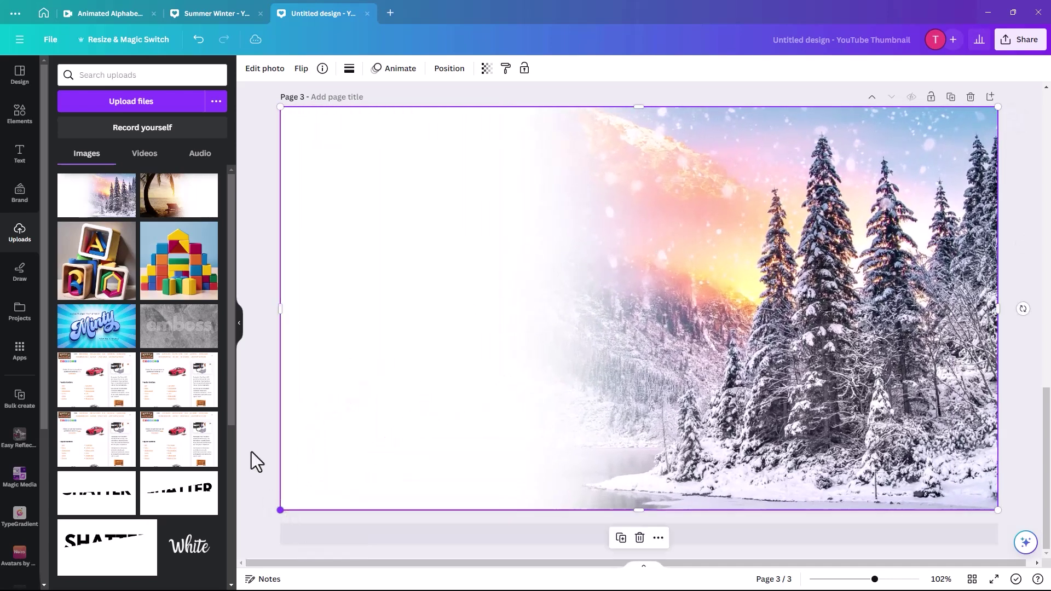
Layer the beach upload over it from the top-left, enlarged to 1,280 × 720.
click(188, 209)
drag(459, 265, 345, 193)
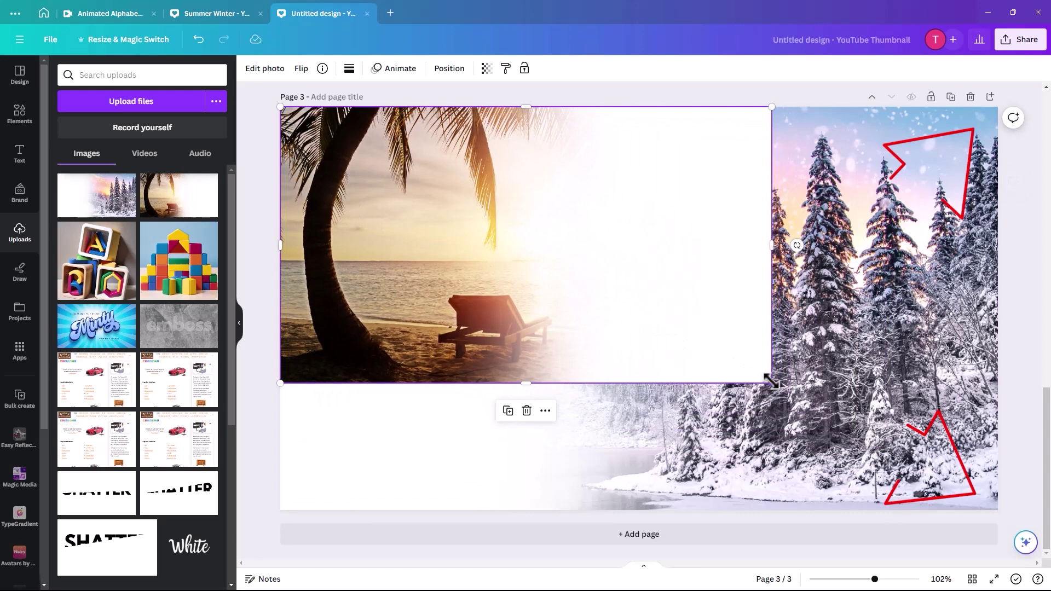
drag(772, 383, 1006, 500)
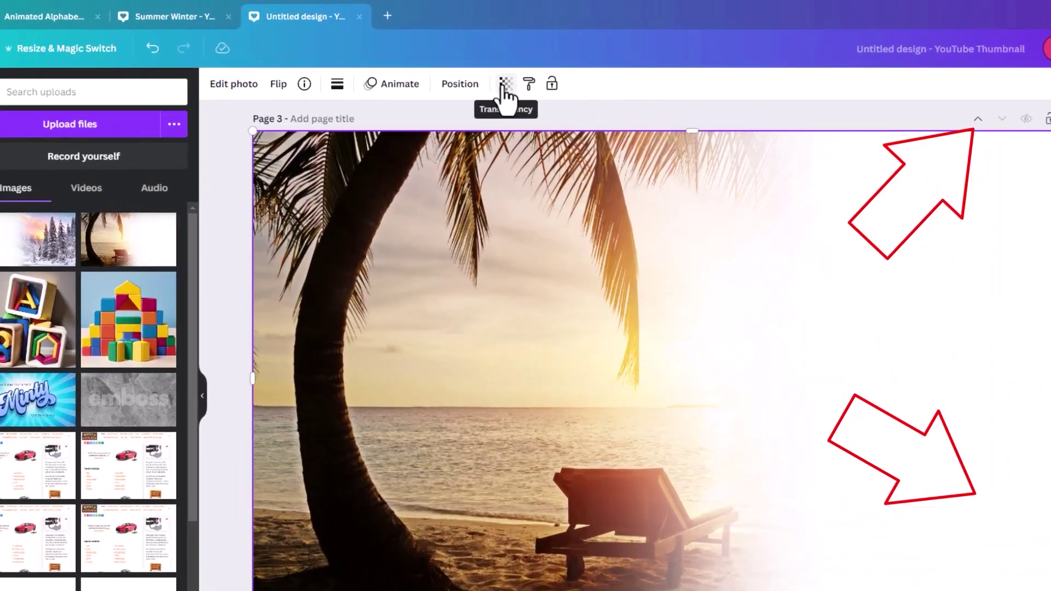
Set the beach photo's transparency to 51 so the snowy forest shows through.
click(486, 68)
drag(521, 157, 449, 157)
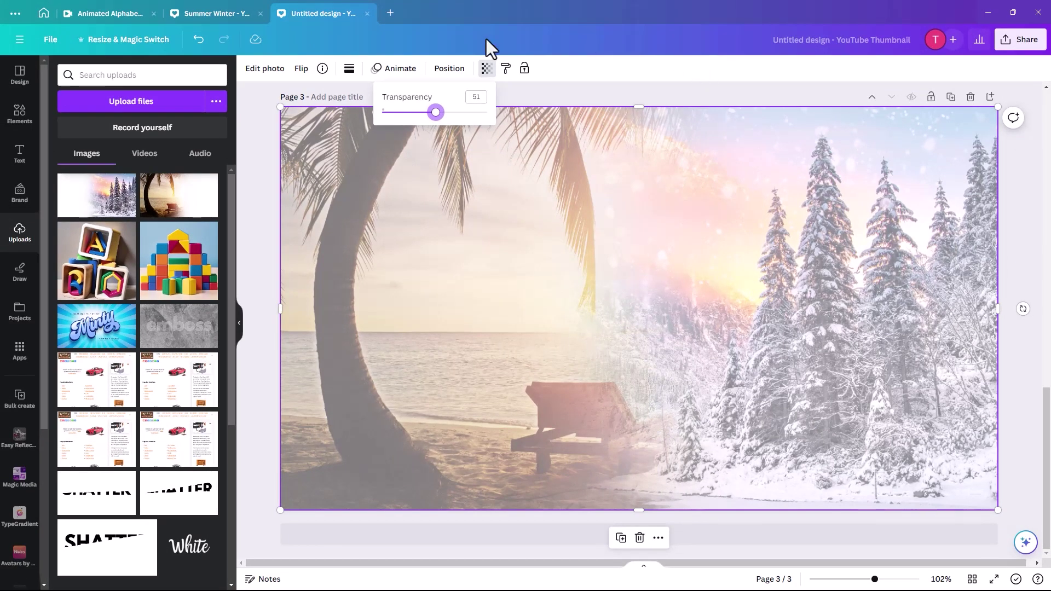
click(351, 276)
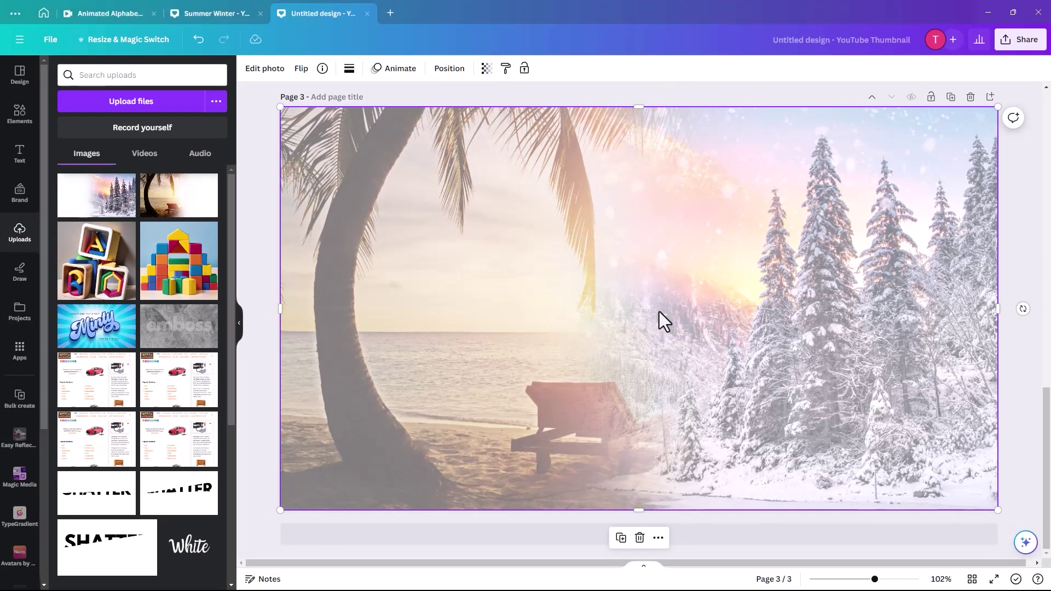
Download page 3 alone as a PNG, then add a blank page 4.
click(1021, 42)
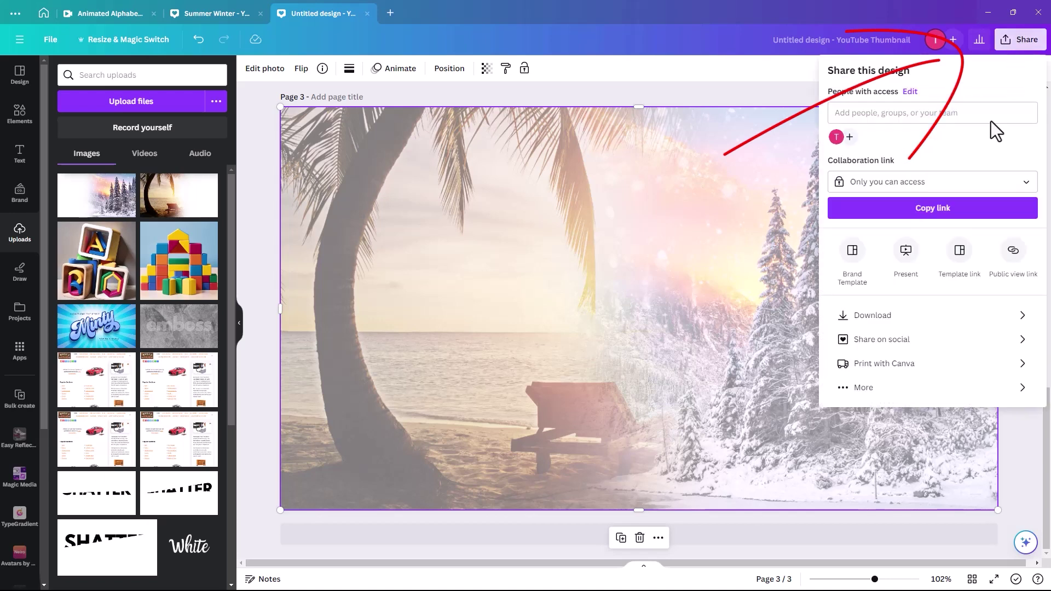
click(882, 320)
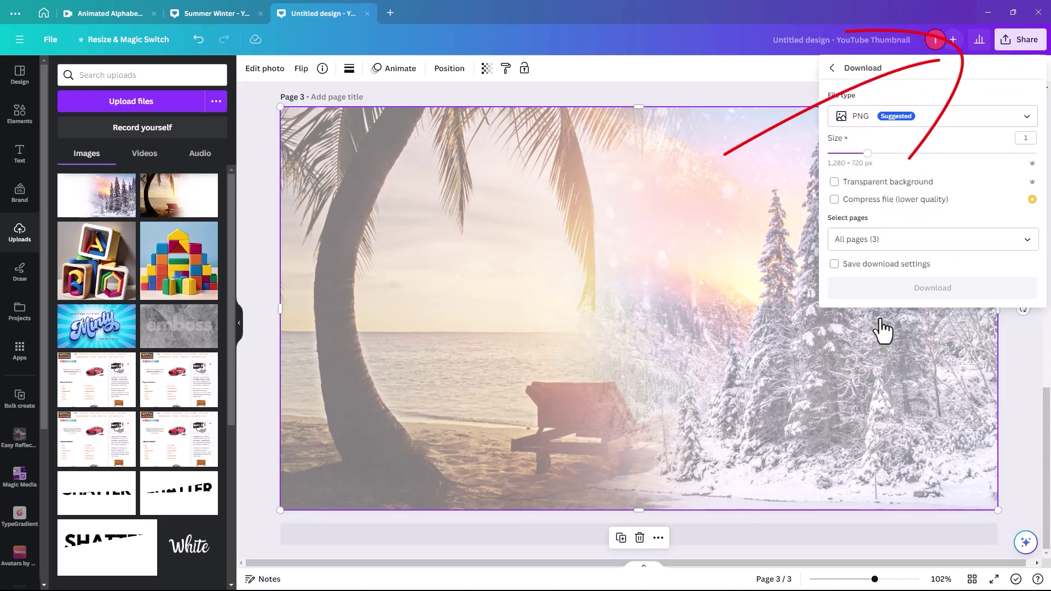
click(1029, 244)
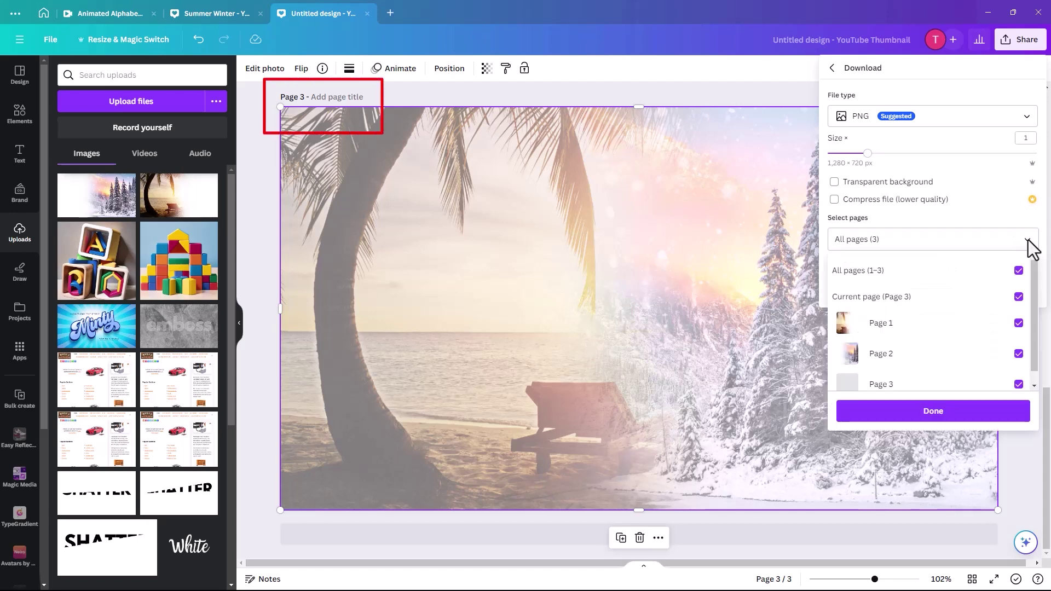
click(1018, 271)
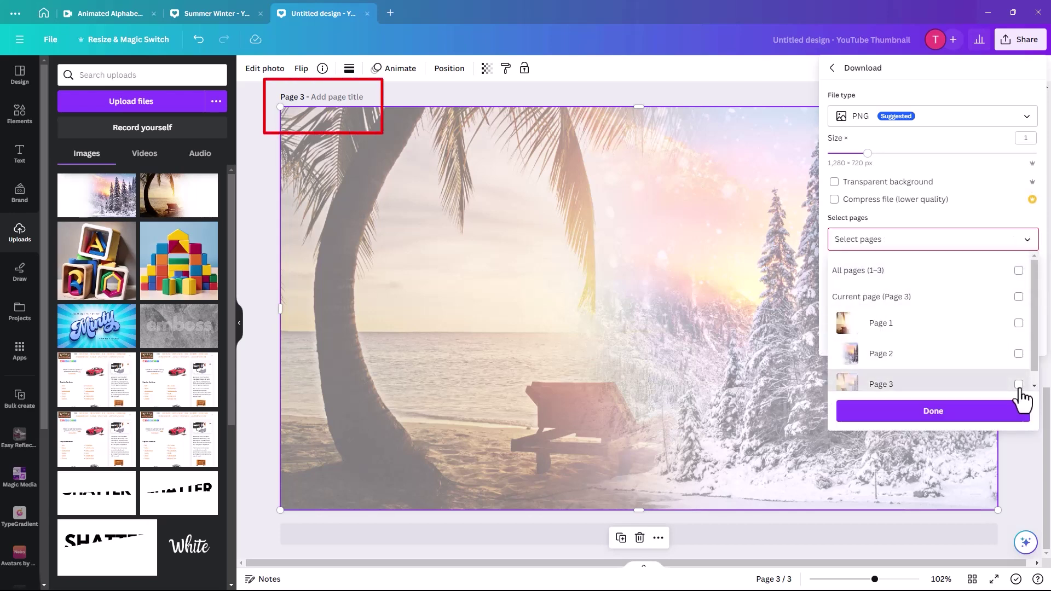
click(1018, 383)
click(990, 412)
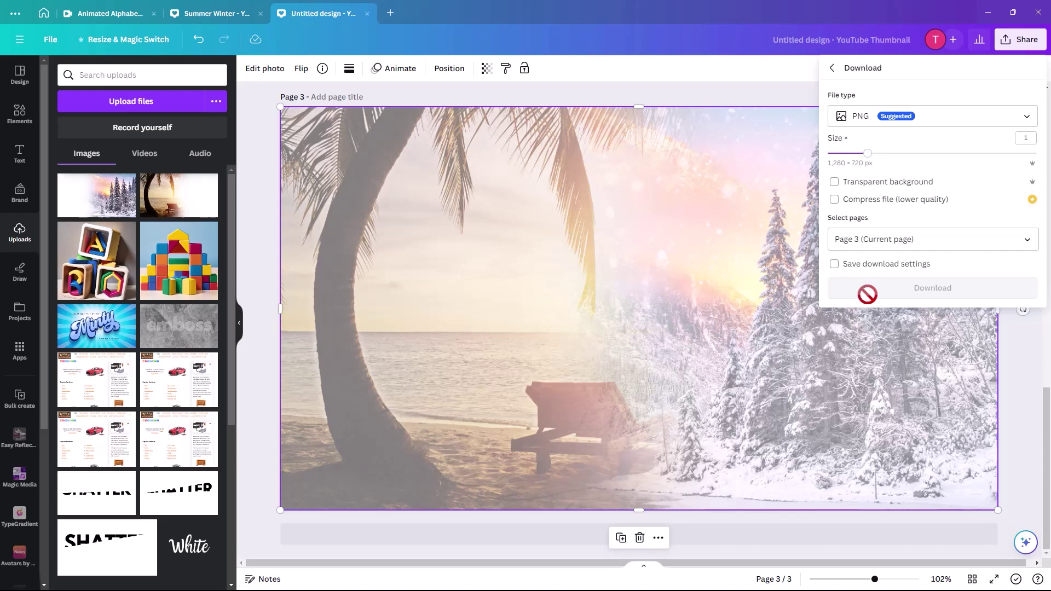
click(643, 546)
click(641, 542)
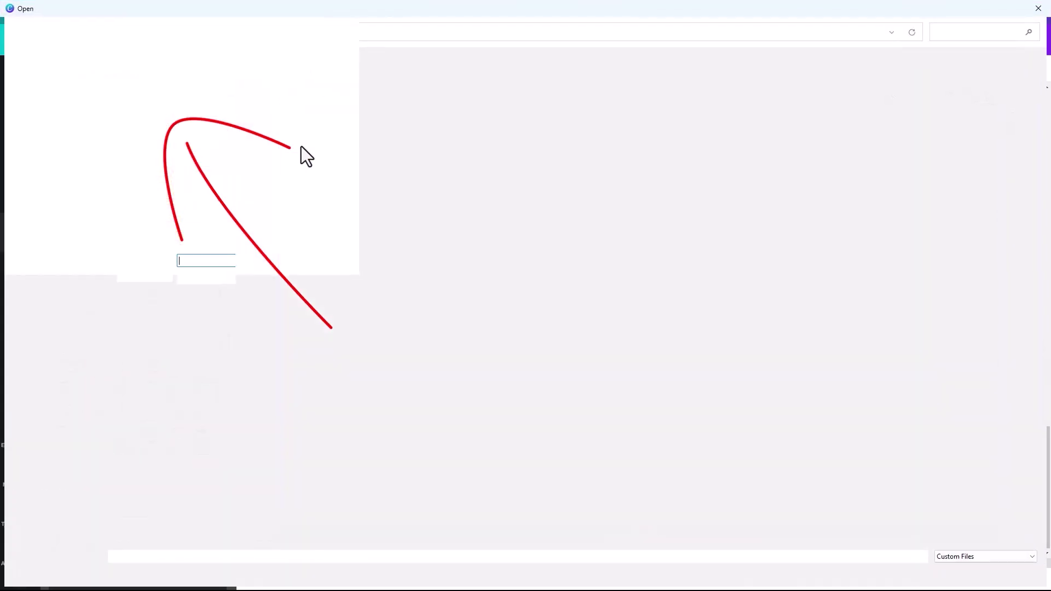
Upload the blended summer-winter PNG and enlarge it to fill Page 4 at 1,280 × 720.
double_click(300, 155)
click(99, 208)
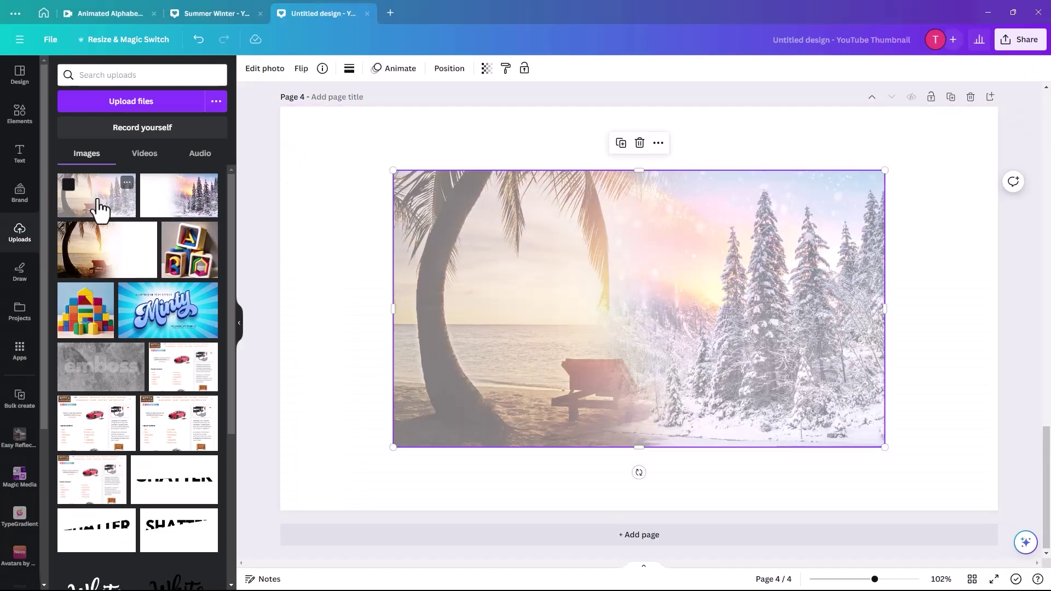
drag(477, 409, 342, 322)
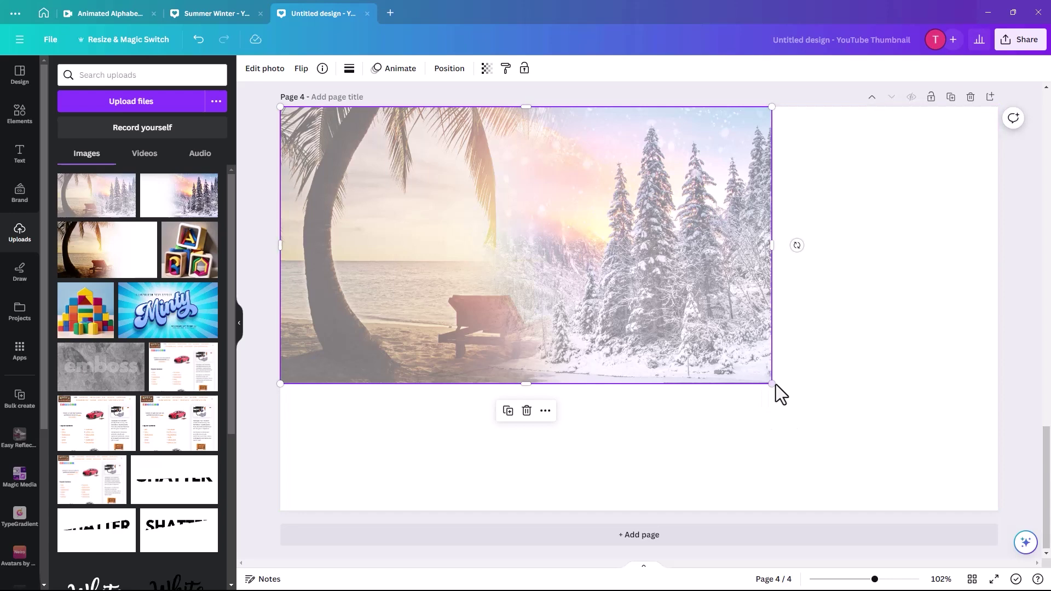
drag(772, 384, 997, 510)
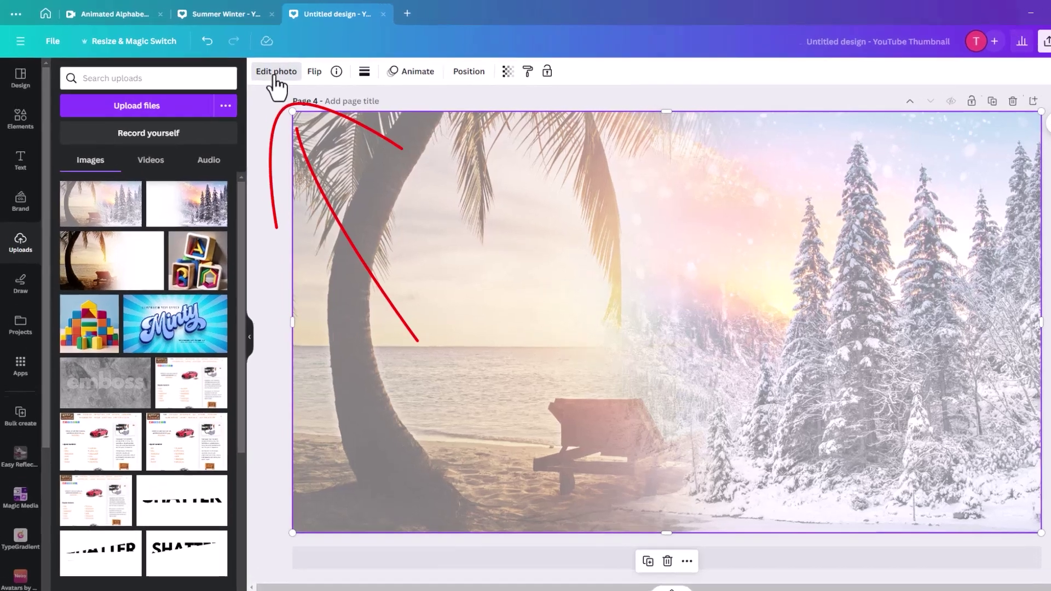
click(277, 73)
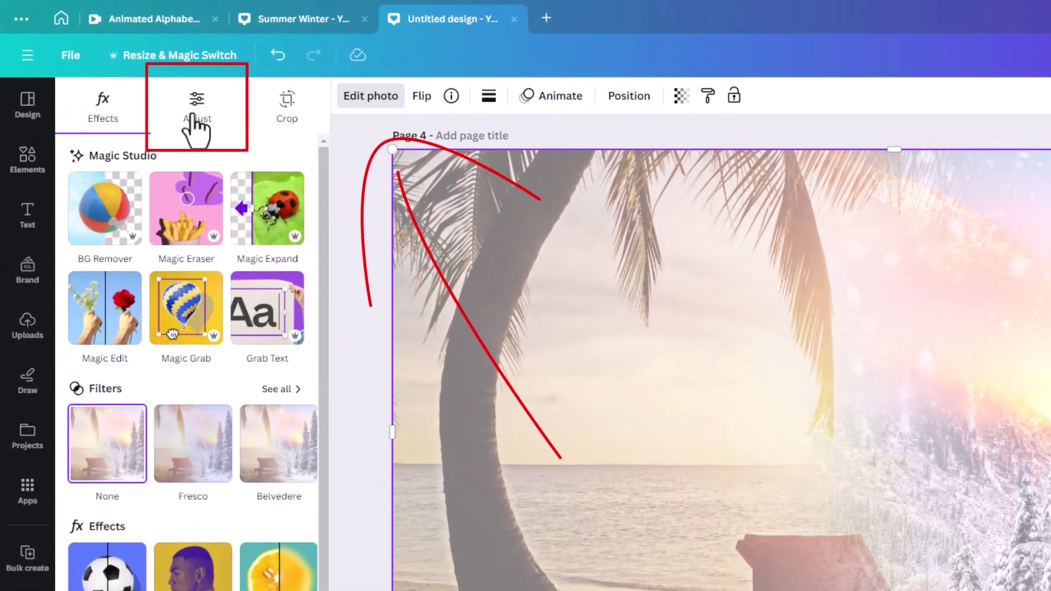
In Adjust, darken the blended photo slightly, tone down its highlights and warm its temperature.
click(200, 116)
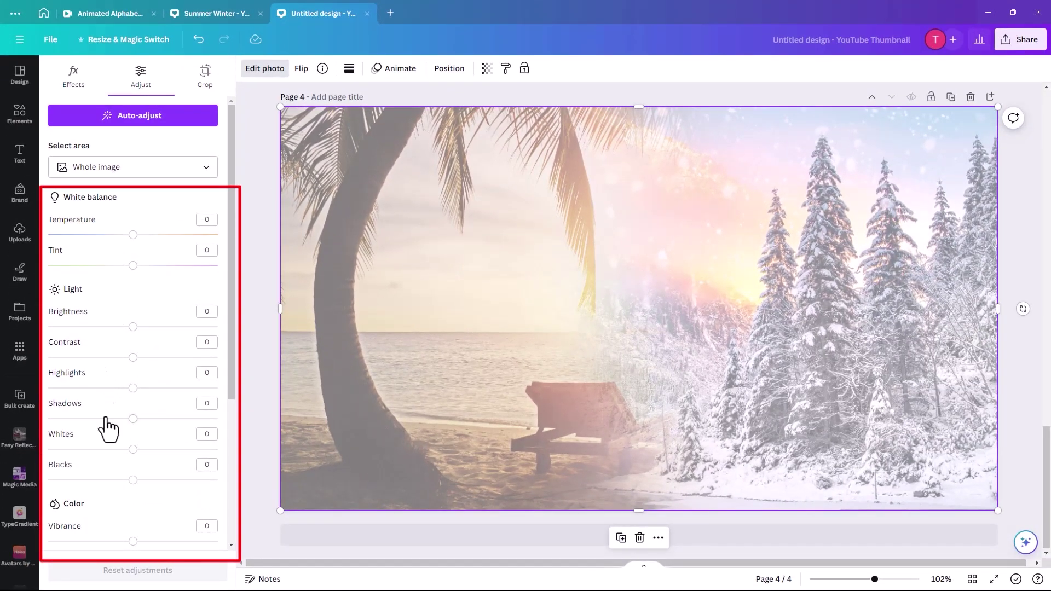
scroll(118, 488, down, 3)
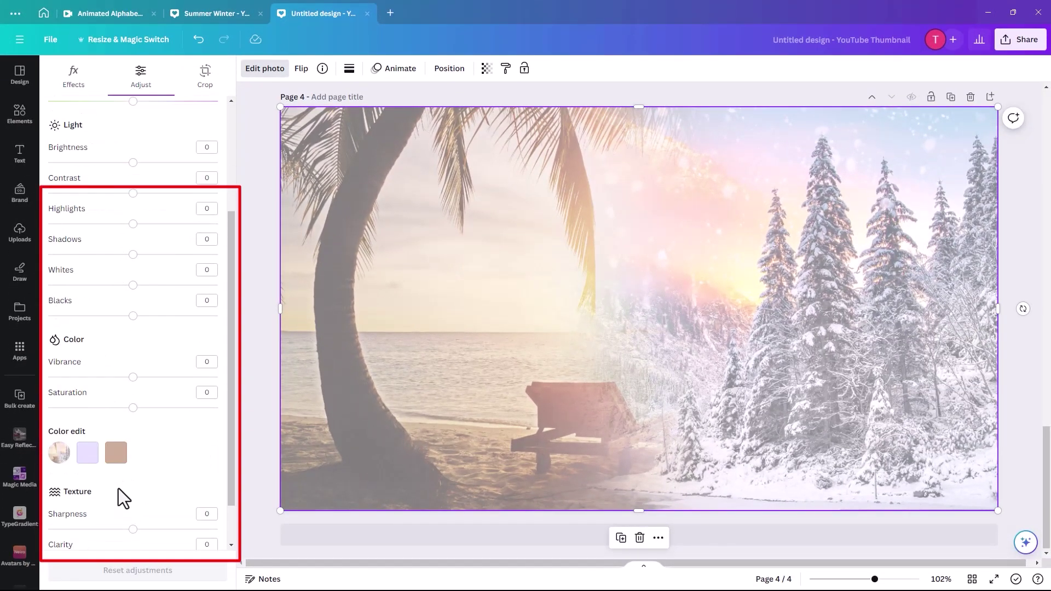
scroll(120, 435, up, 3)
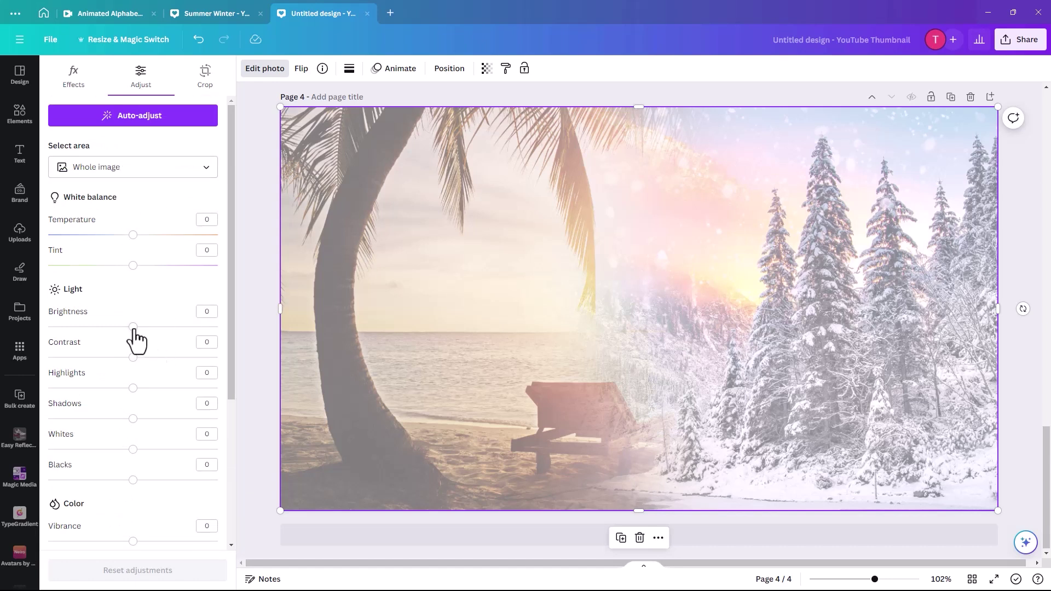
drag(133, 328, 243, 364)
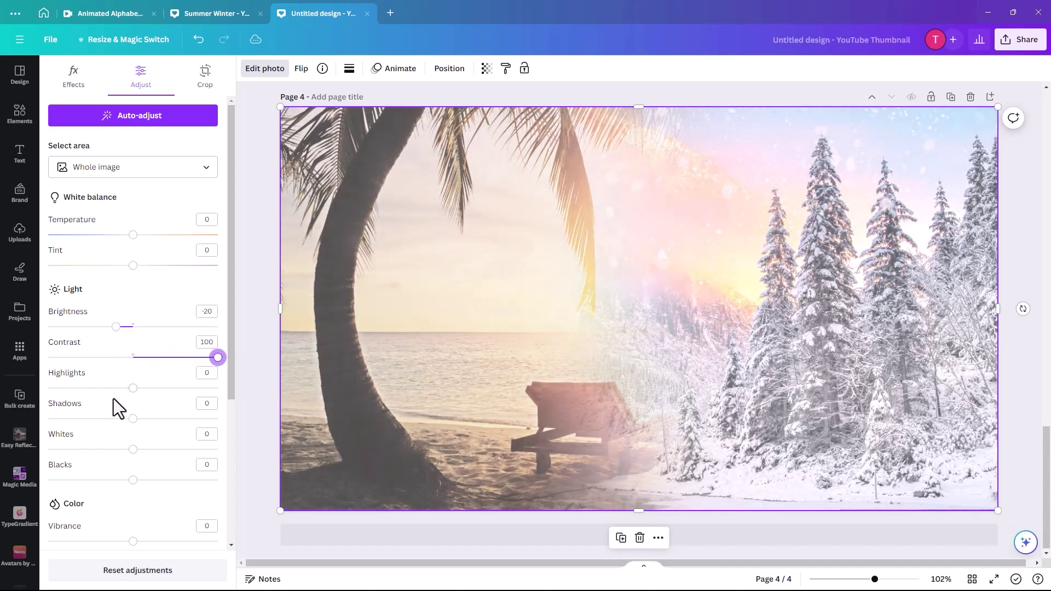
drag(133, 388, 114, 389)
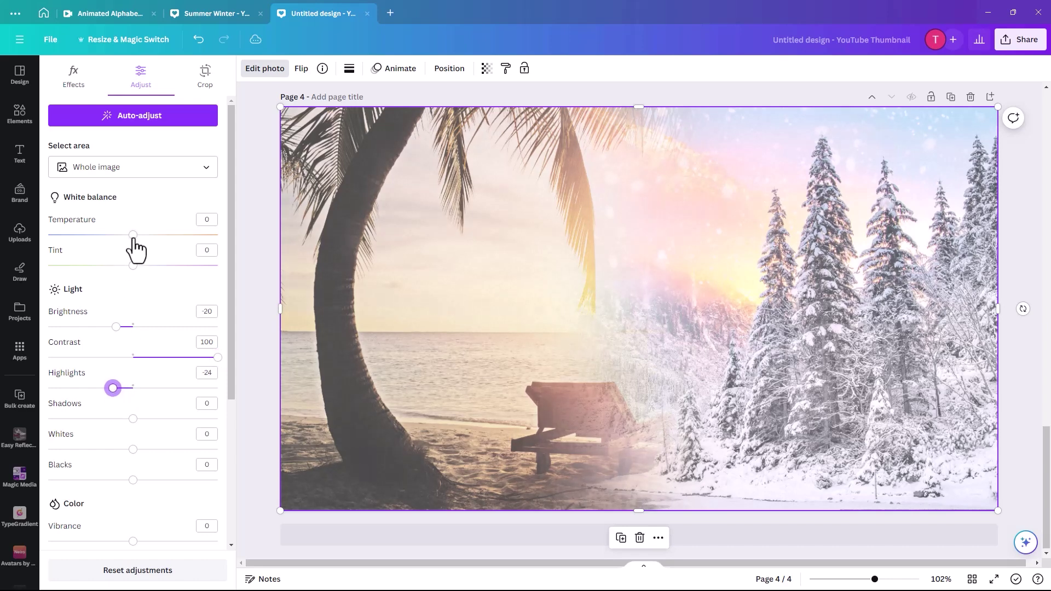
drag(134, 239, 125, 267)
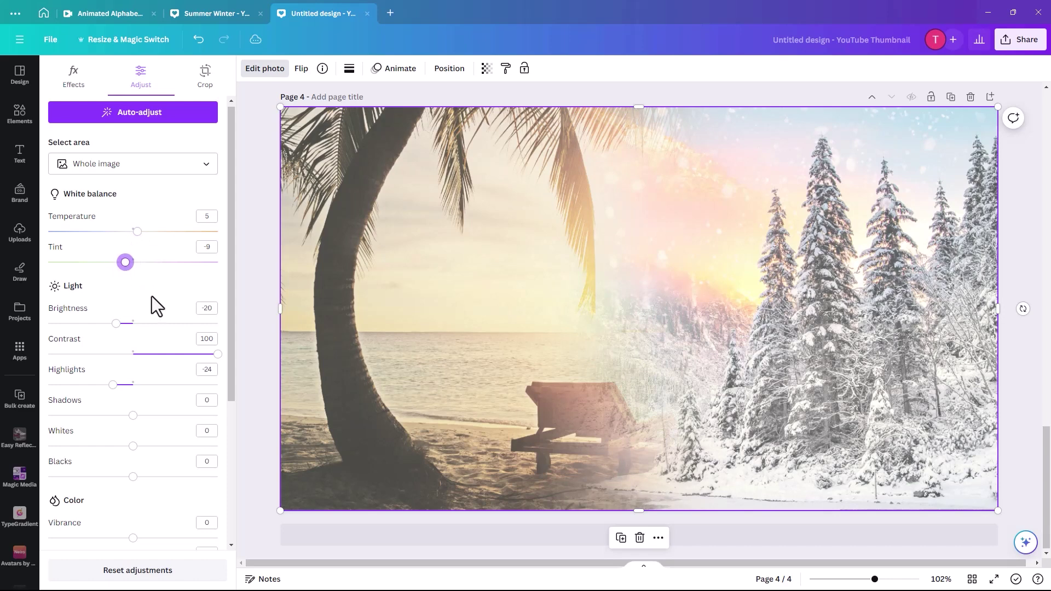
Add clarity, raise saturation to 34 and drop blacks to -17, then deselect the photo.
scroll(148, 306, down, 4)
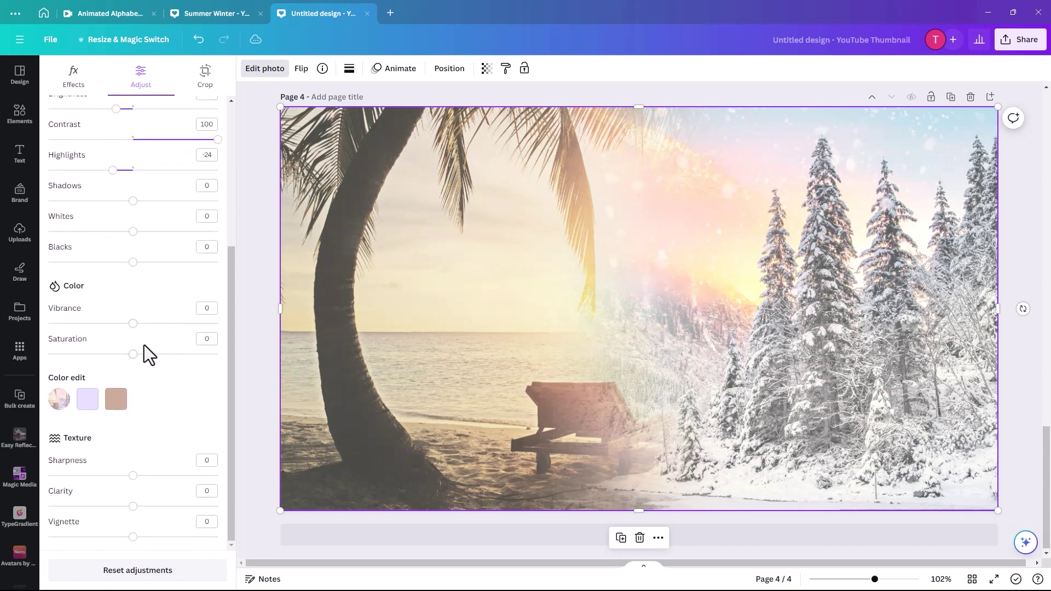
drag(133, 508, 150, 509)
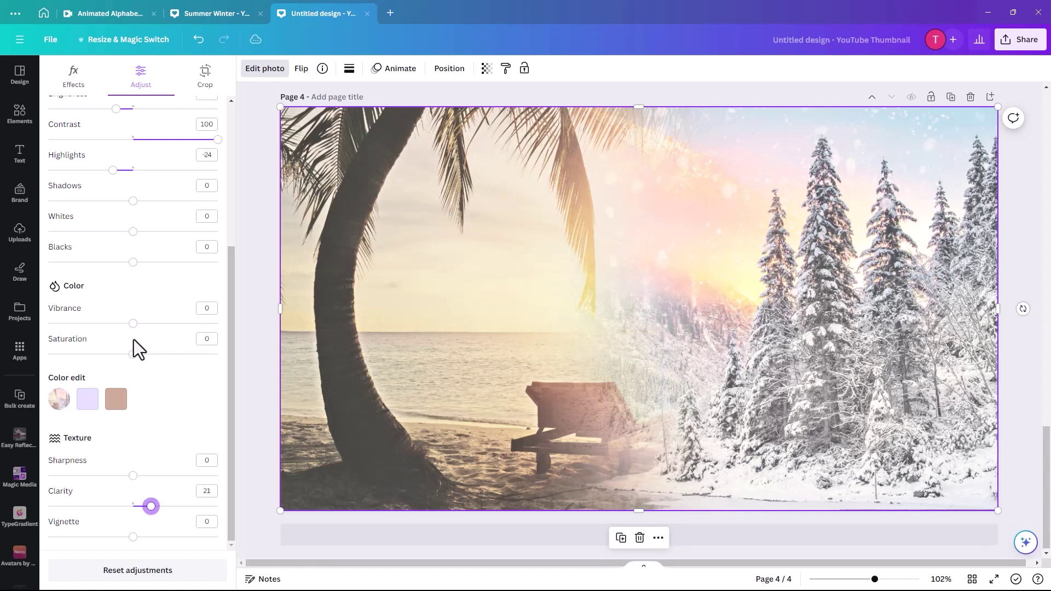
drag(147, 354, 147, 327)
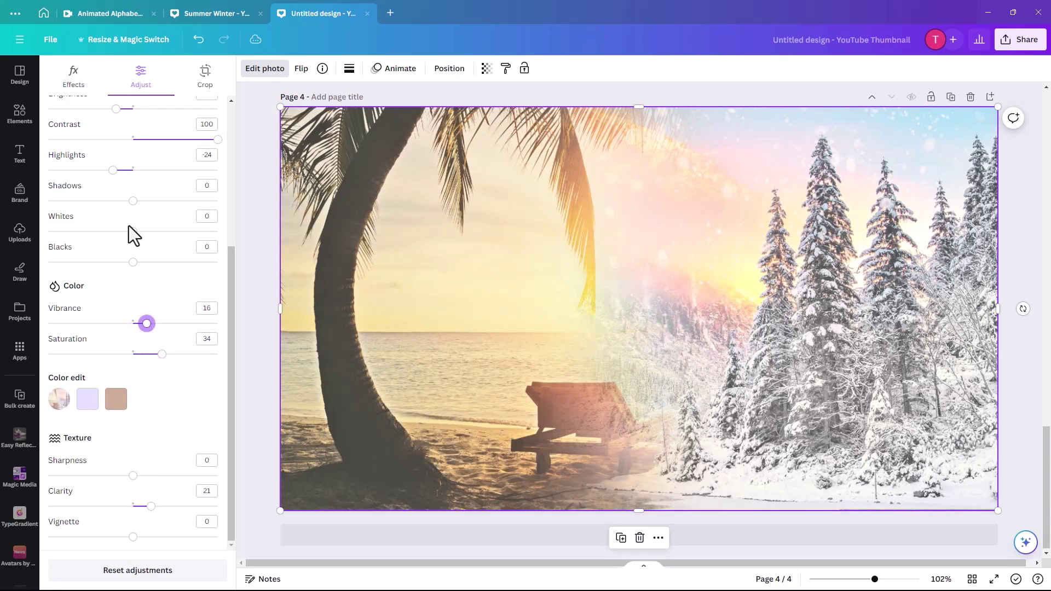
drag(133, 262, 113, 202)
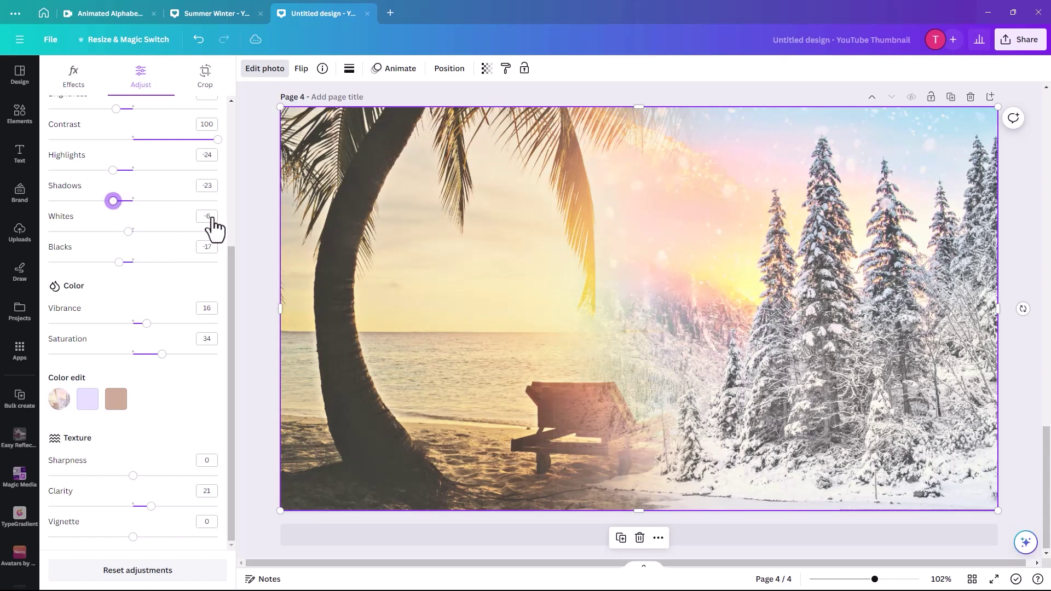
key(Escape)
click(260, 258)
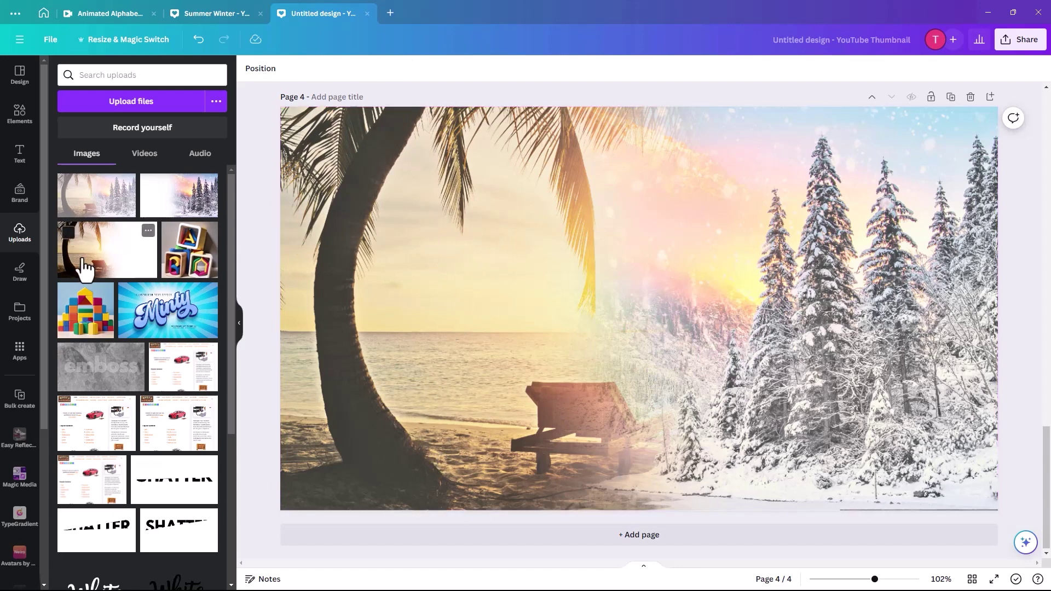
Scroll through the design's four pages to review them, ending on Page 4.
scroll(542, 244, up, 15)
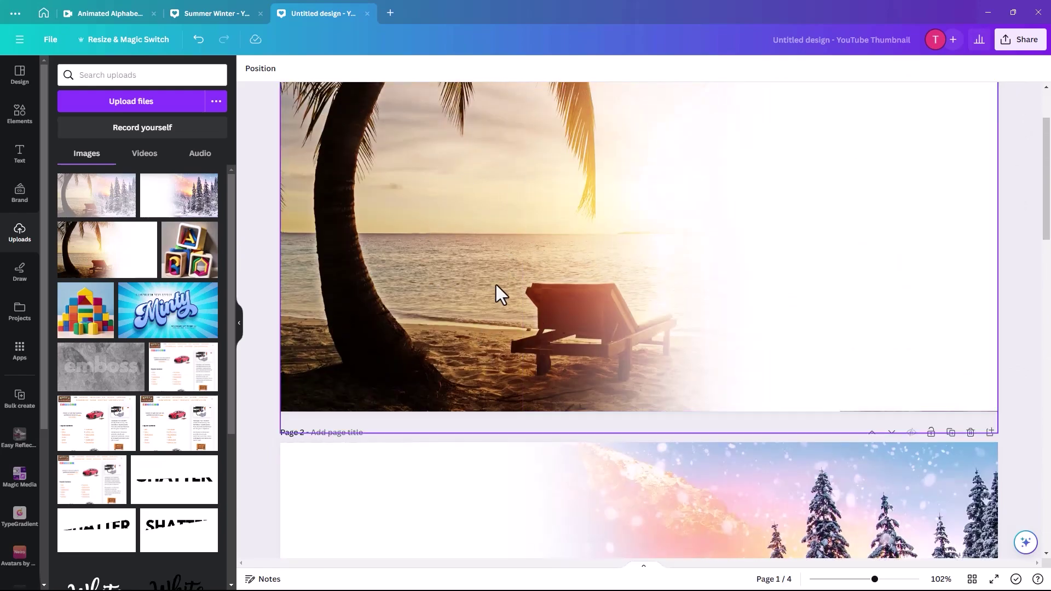
scroll(496, 286, down, 10)
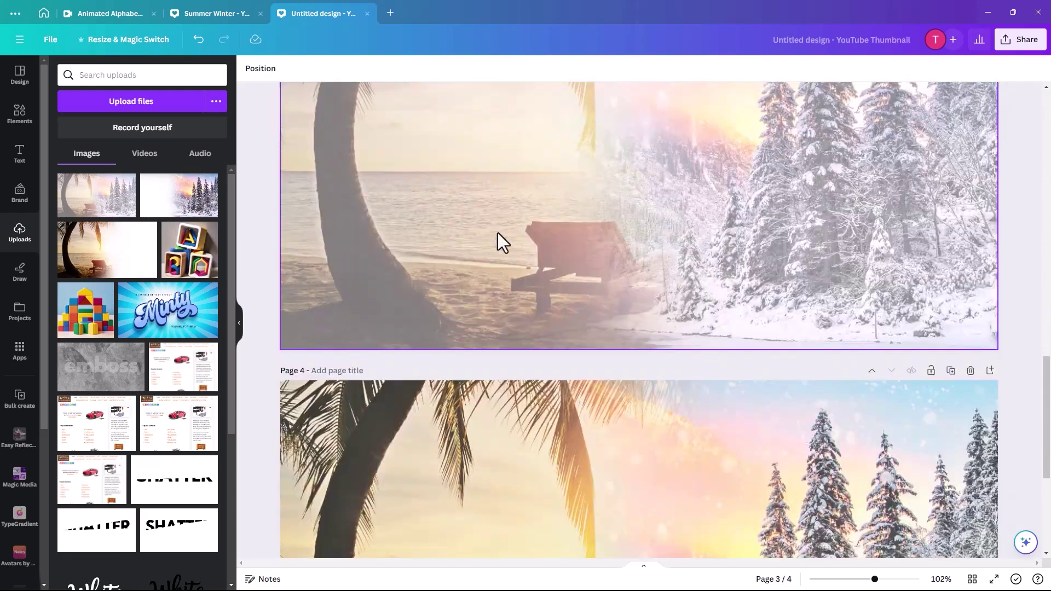
scroll(498, 232, down, 5)
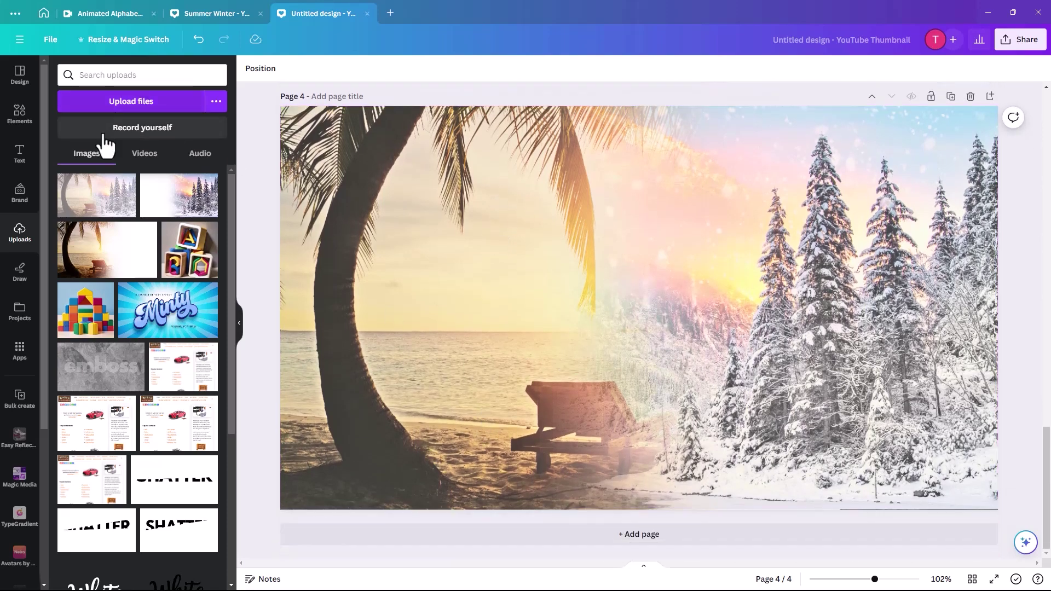
Add a 'Summer Winter' text box, enlarge it to size 110 and move it near the top.
click(18, 154)
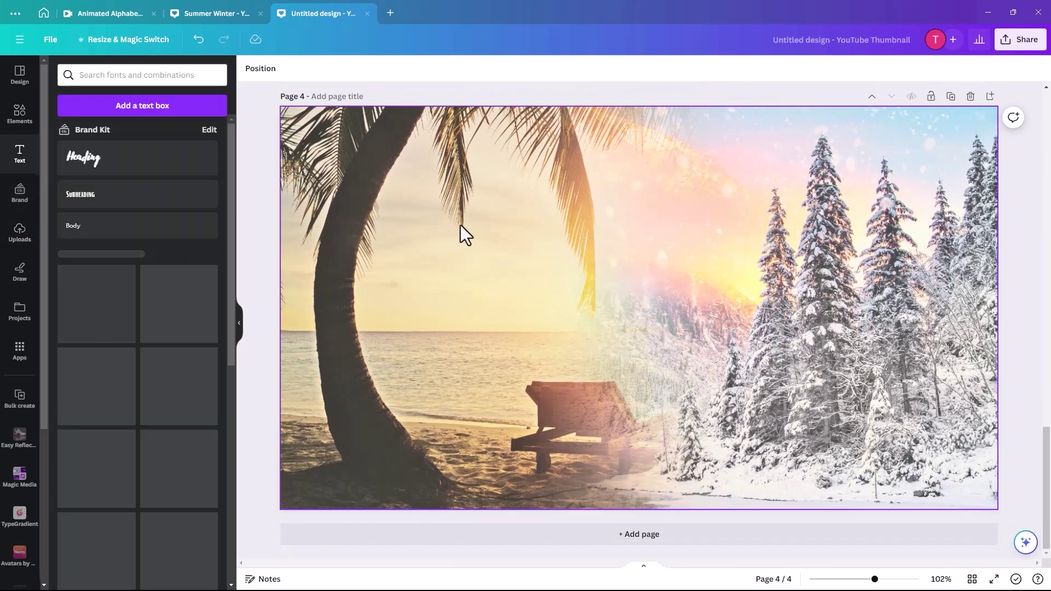
click(155, 112)
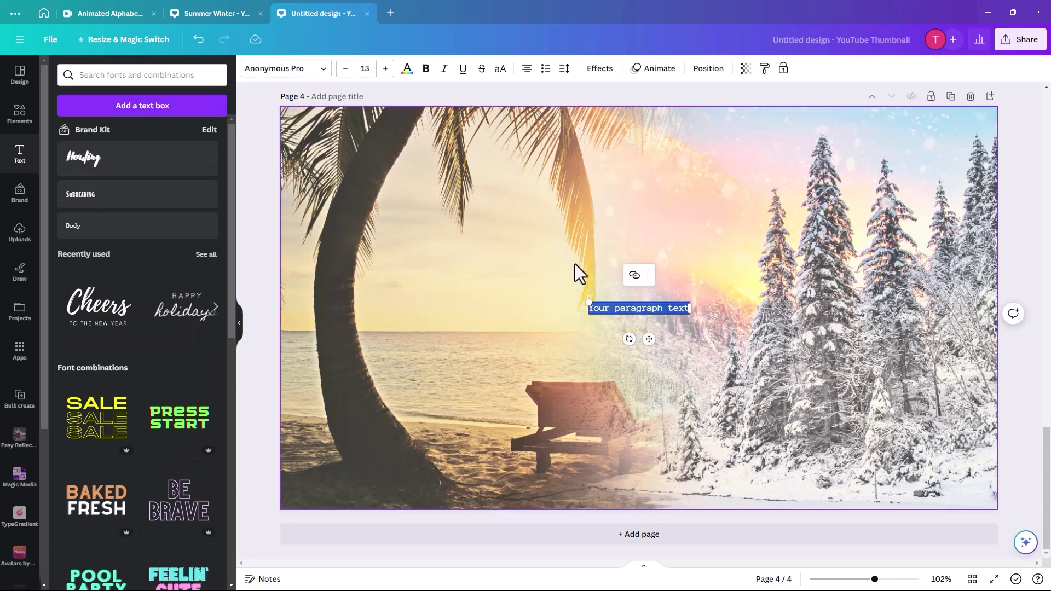
text(Summe)
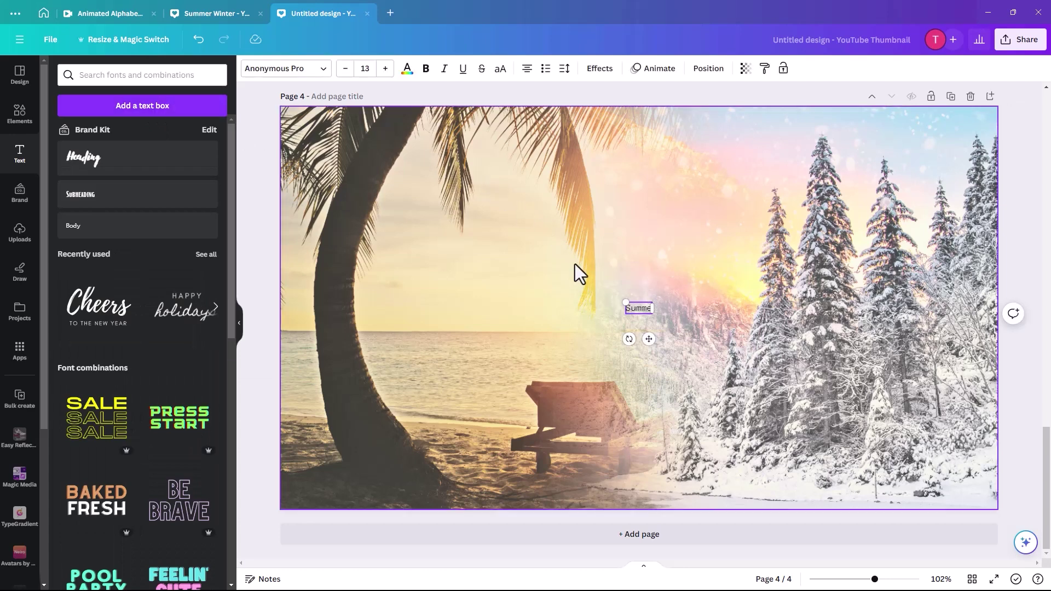
text(r Wi)
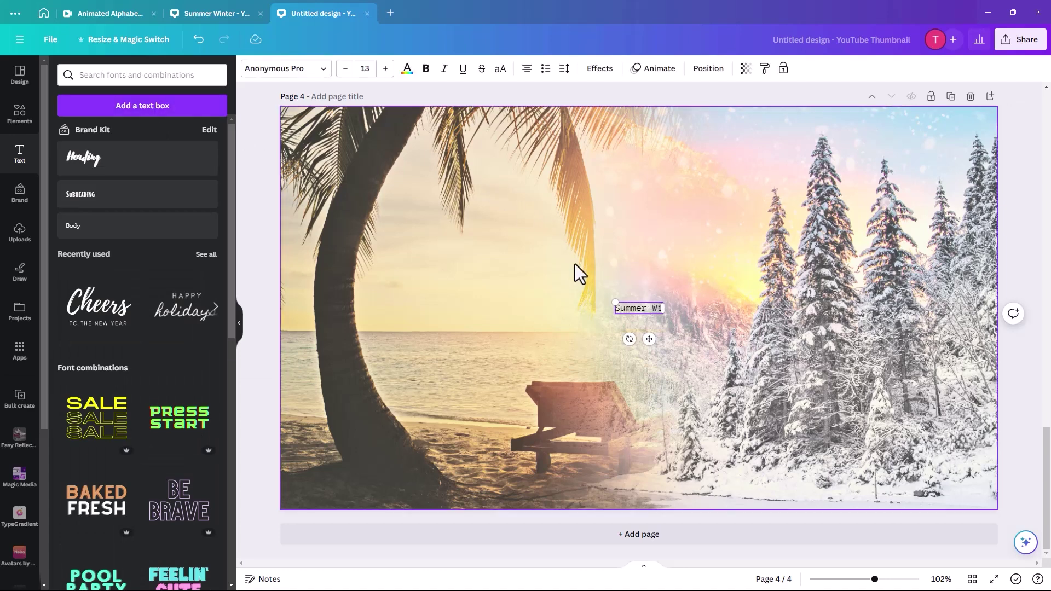
text(nter)
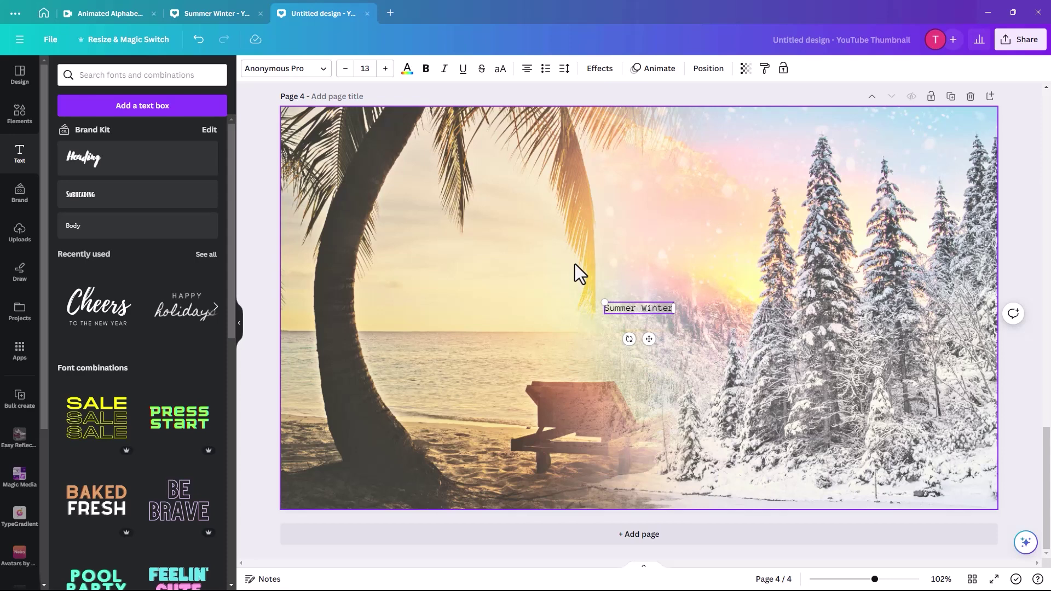
drag(605, 302, 339, 219)
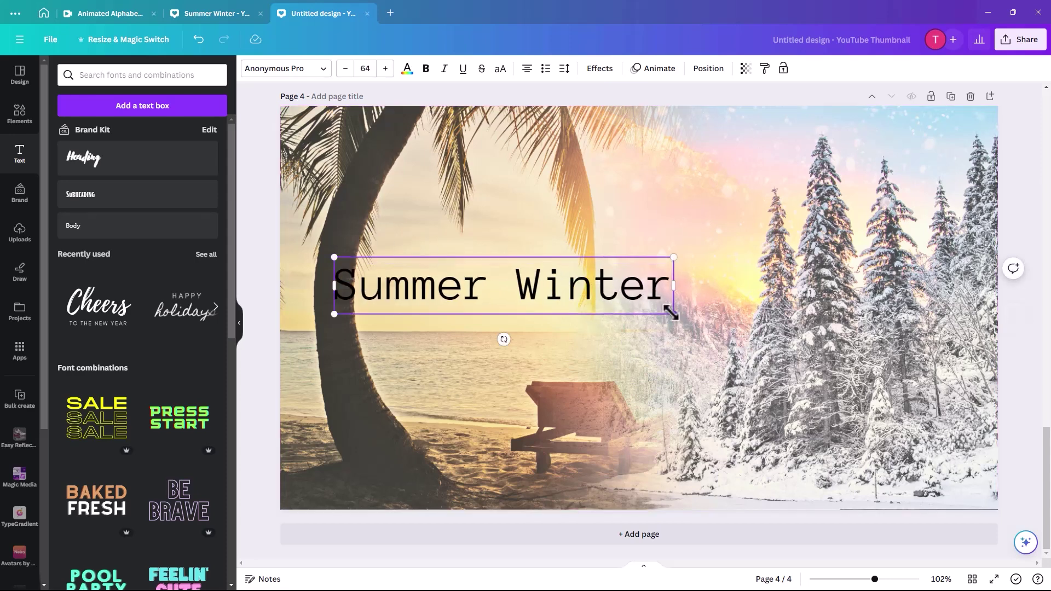
drag(674, 313, 931, 424)
click(719, 411)
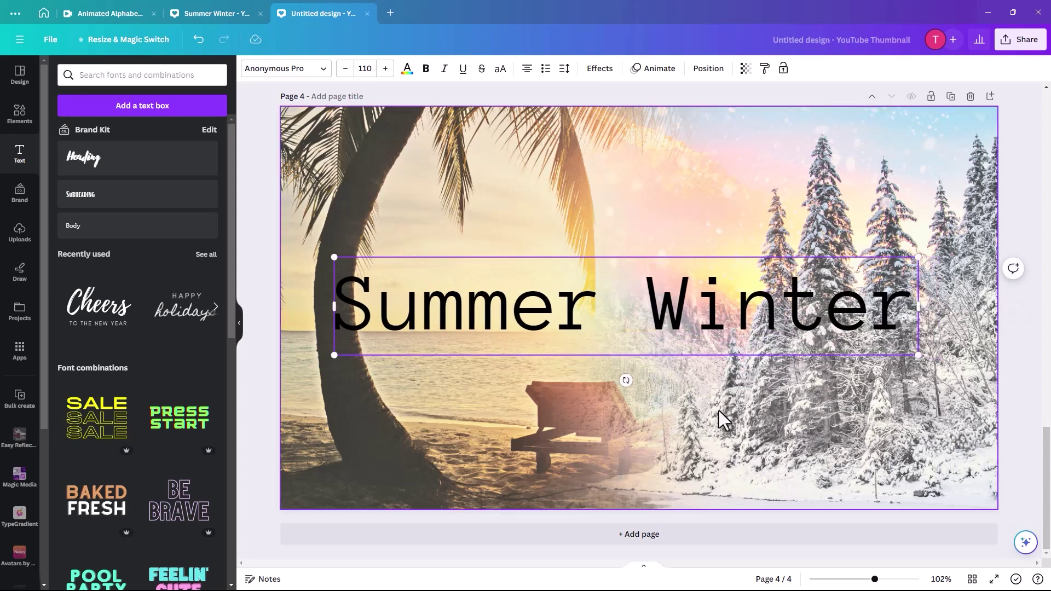
drag(669, 280, 682, 200)
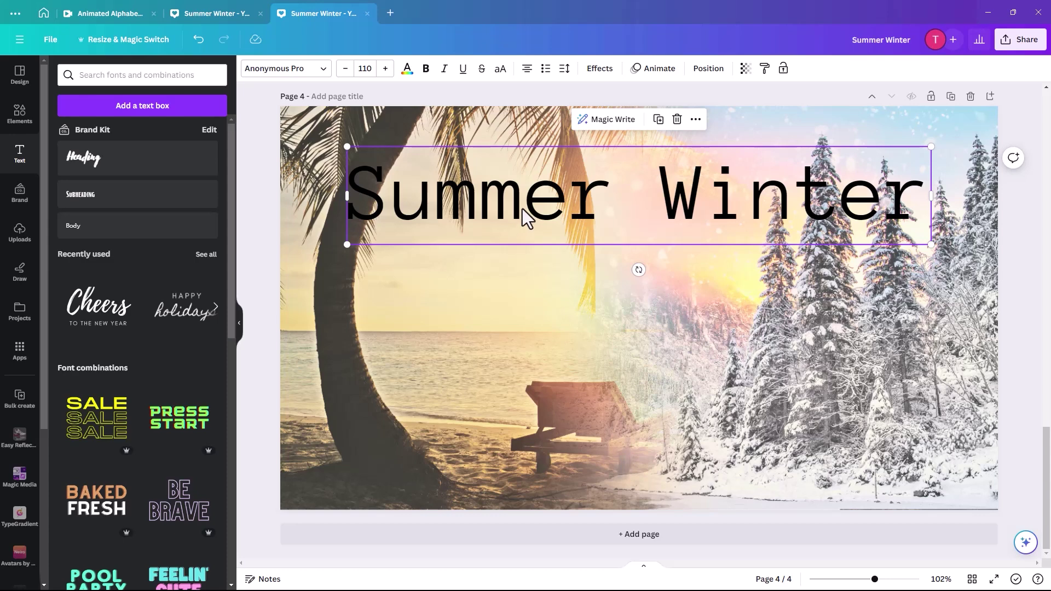
Select the whole 'Summer Winter' title and change its font to League Spartan.
double_click(527, 211)
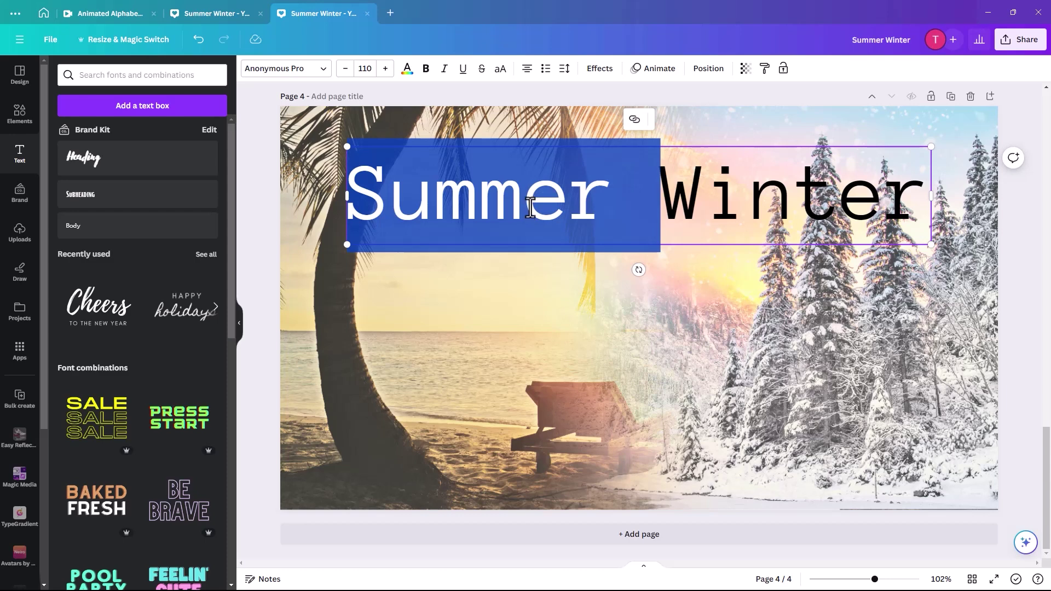
triple_click(530, 208)
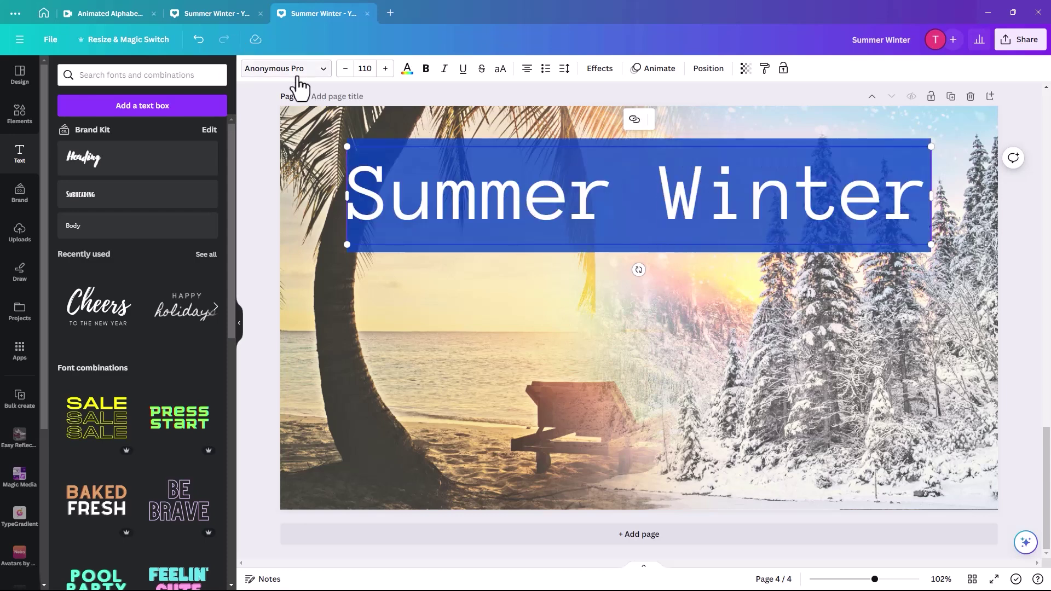
click(283, 74)
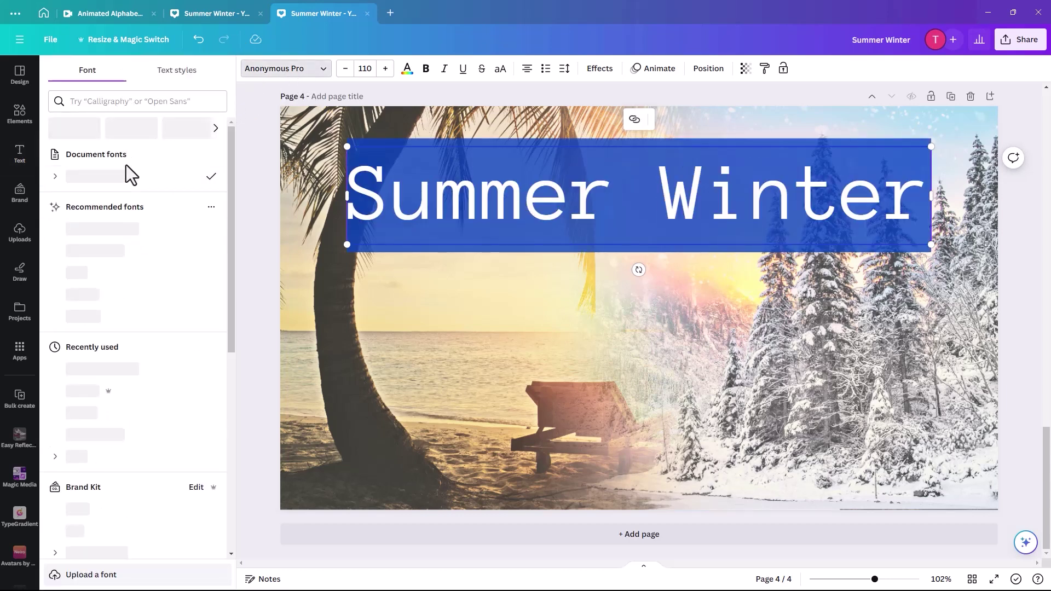
click(118, 235)
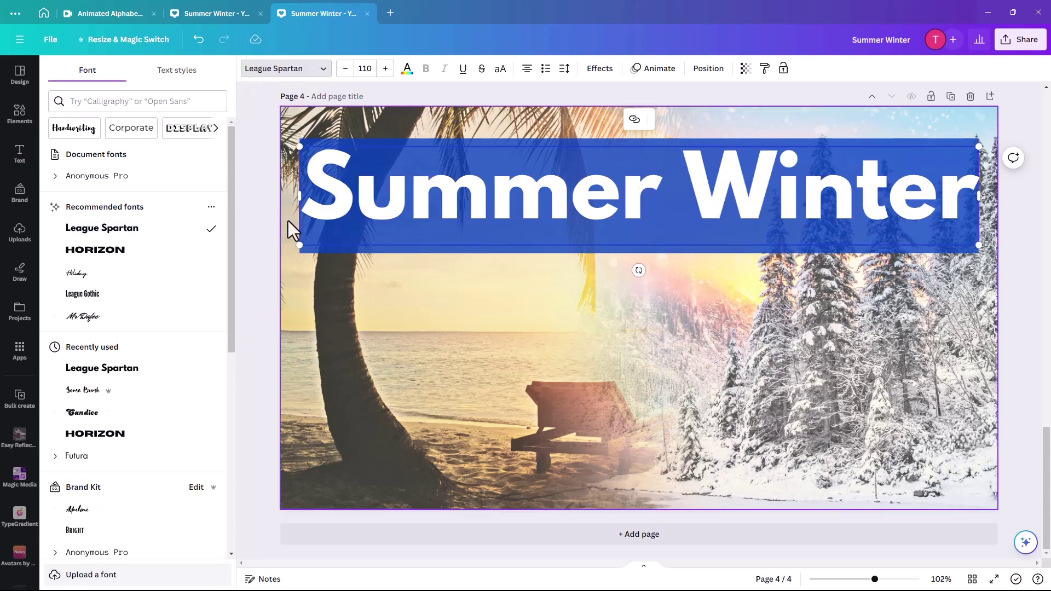
Give the title a Lift effect and white text colour, then deselect it.
click(600, 70)
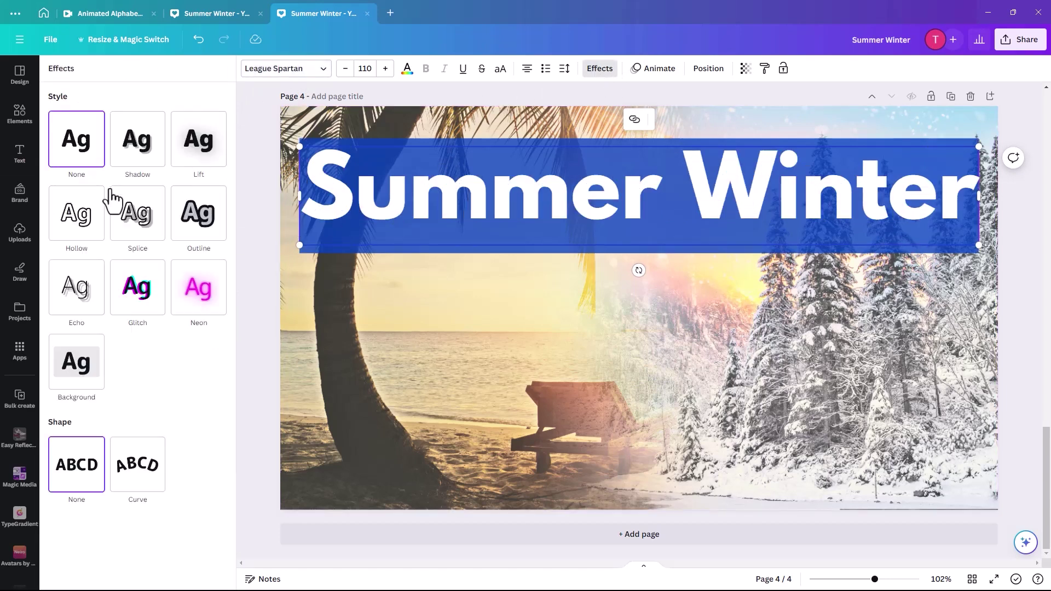
click(206, 155)
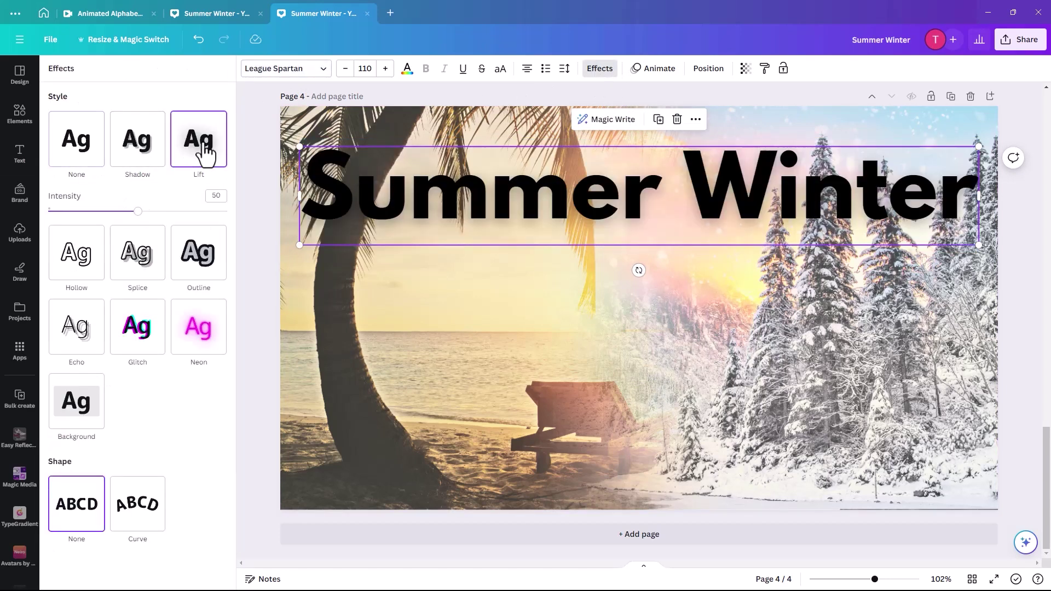
click(407, 69)
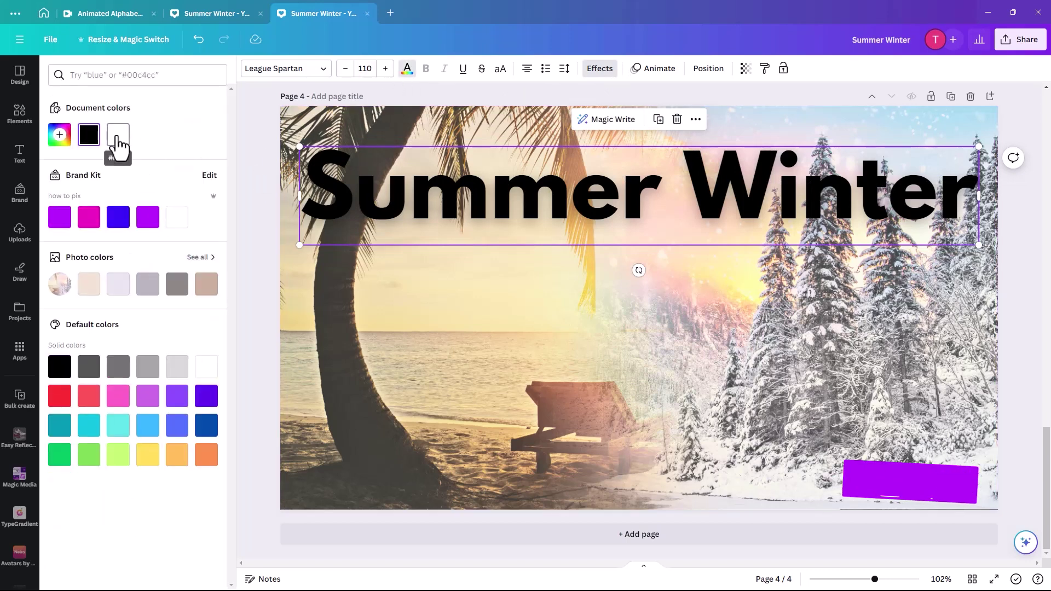
click(118, 145)
key(Escape)
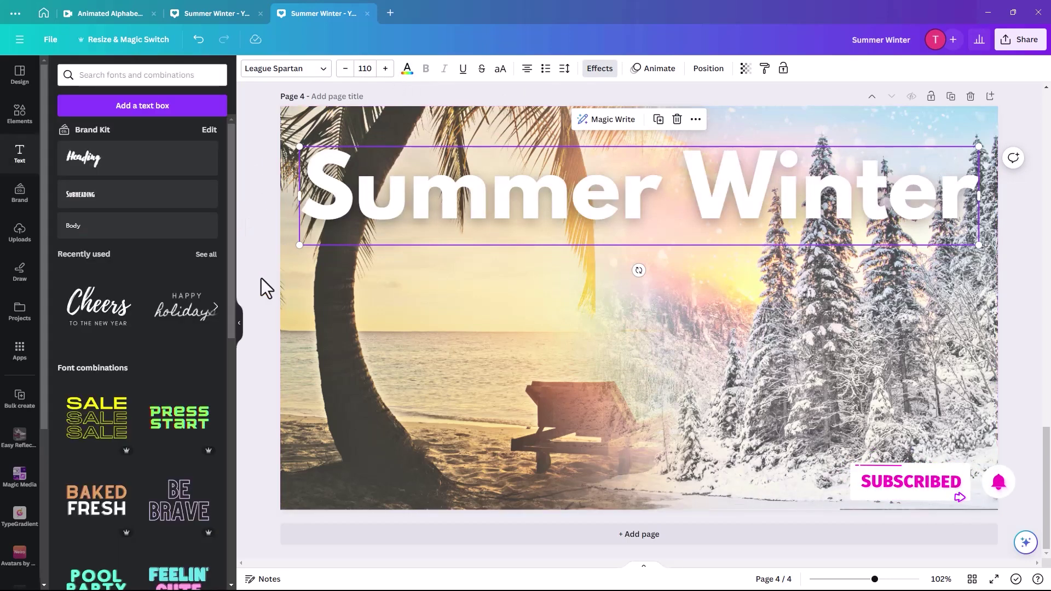
click(264, 272)
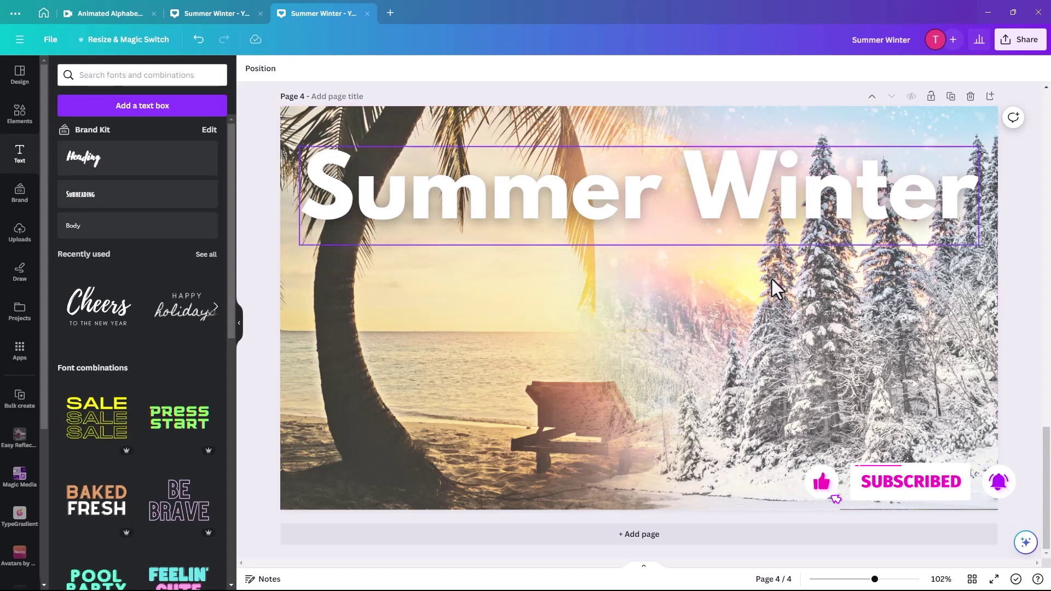
scroll(573, 378, down, 3)
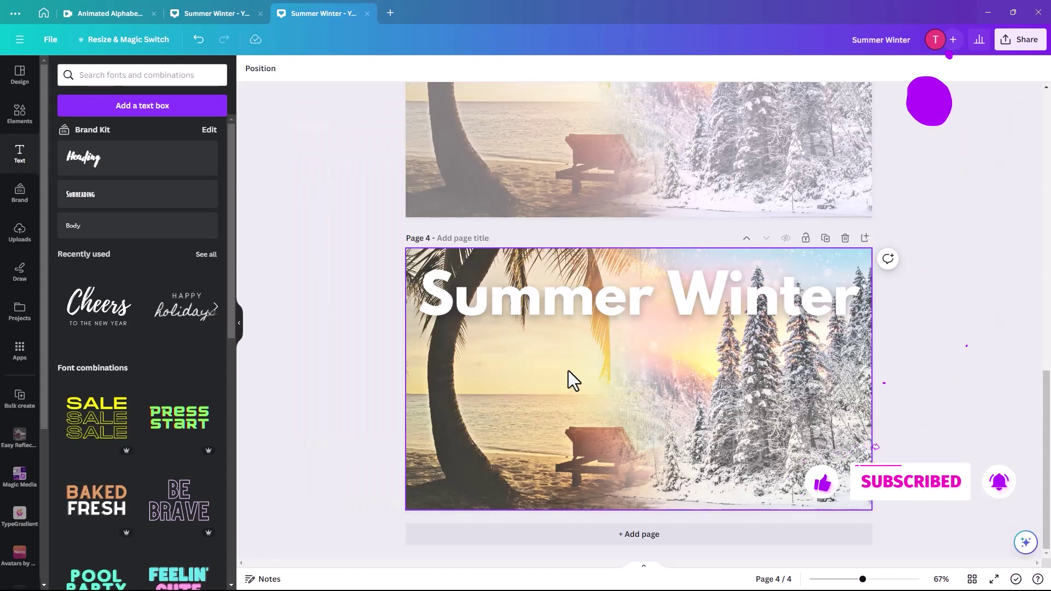